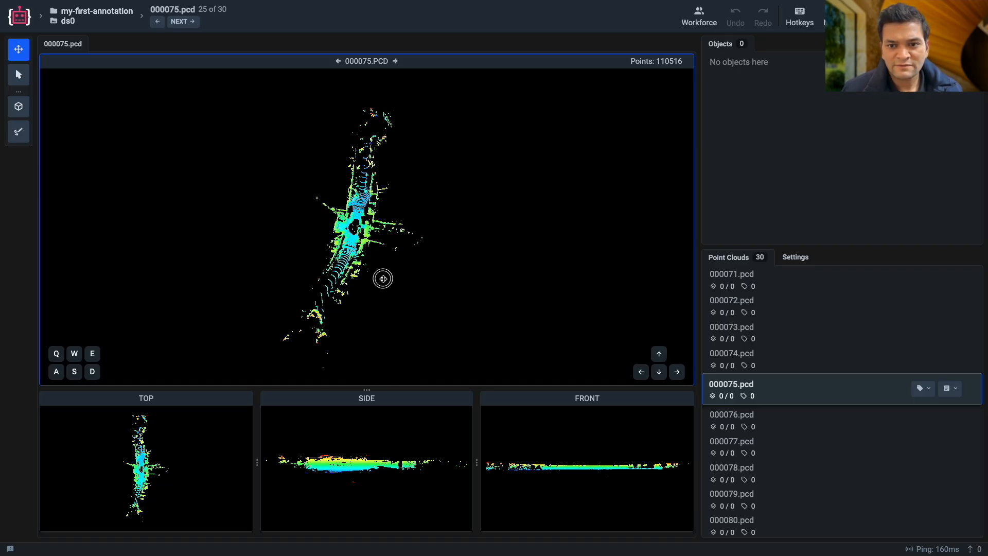
# Examine the street intersection in the 000075.pcd point cloud from several angles and distances in the perspective view.
pyautogui.scroll(10, 375, 286)
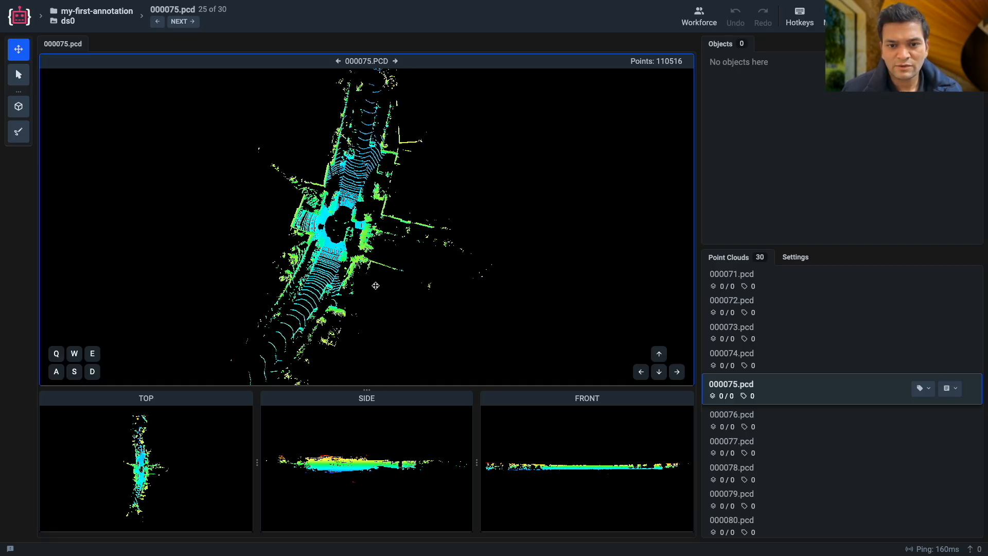
pyautogui.moveTo(376, 285); pyautogui.dragTo(289, 269)
pyautogui.moveTo(400, 289); pyautogui.dragTo(374, 298)
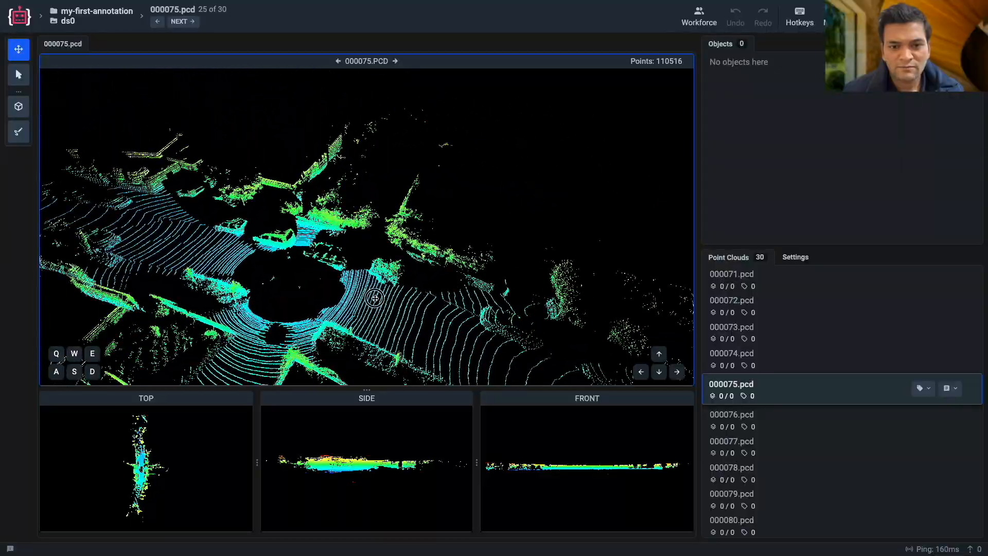
pyautogui.scroll(-5, 328, 301)
pyautogui.moveTo(330, 301); pyautogui.dragTo(388, 278, button='right')
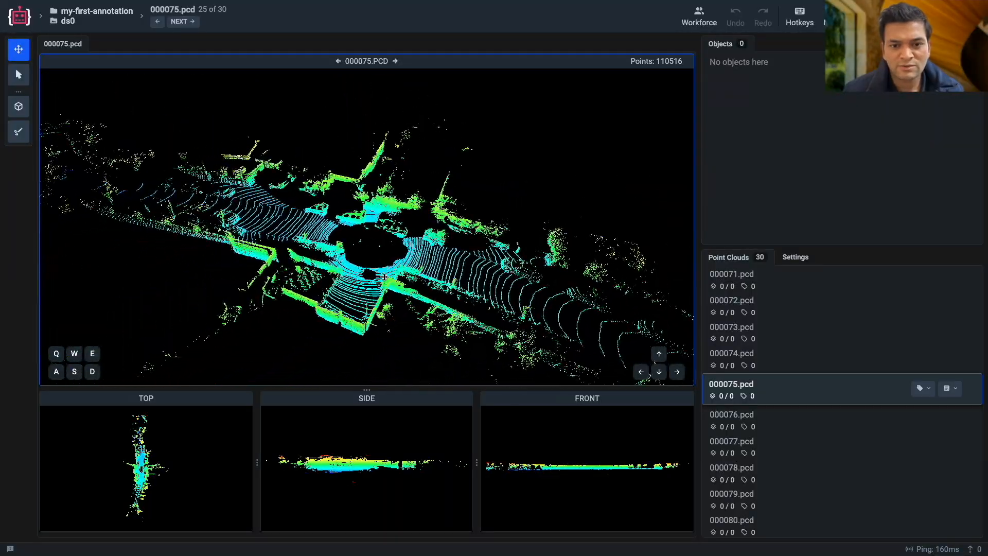
pyautogui.moveTo(341, 276)
pyautogui.mouseDown()
pyautogui.moveTo(227, 283)
pyautogui.moveTo(324, 279)
pyautogui.mouseUp()
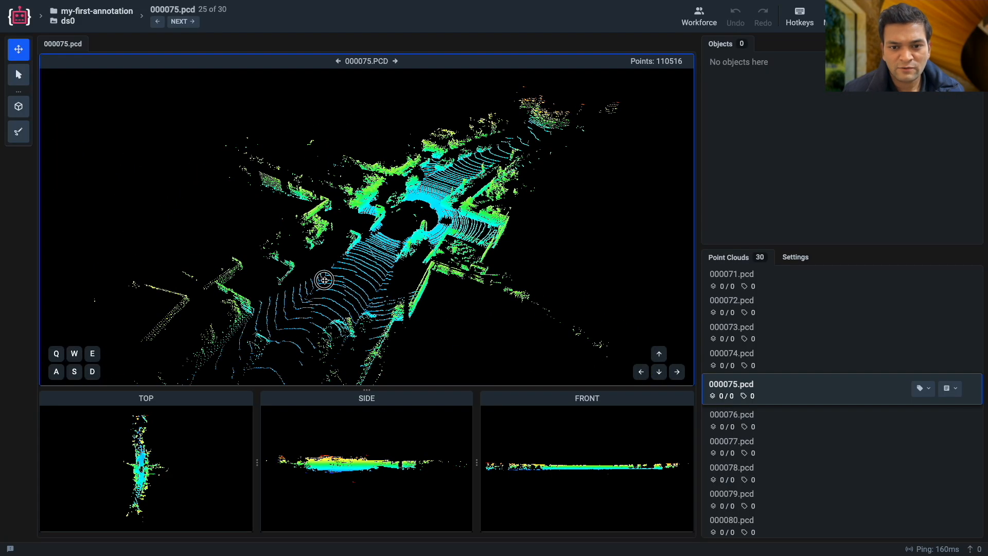
# Inspect the 000075.pcd scene in the top, side and front views and compare it with the perspective view.
pyautogui.moveTo(153, 458); pyautogui.dragTo(161, 477)
pyautogui.scroll(-2, 161, 478)
pyautogui.scroll(-2, 163, 478)
pyautogui.scroll(3, 349, 476)
pyautogui.scroll(-2, 349, 476)
pyautogui.scroll(5, 350, 476)
pyautogui.moveTo(349, 476); pyautogui.dragTo(372, 479)
pyautogui.moveTo(508, 340); pyautogui.dragTo(406, 345)
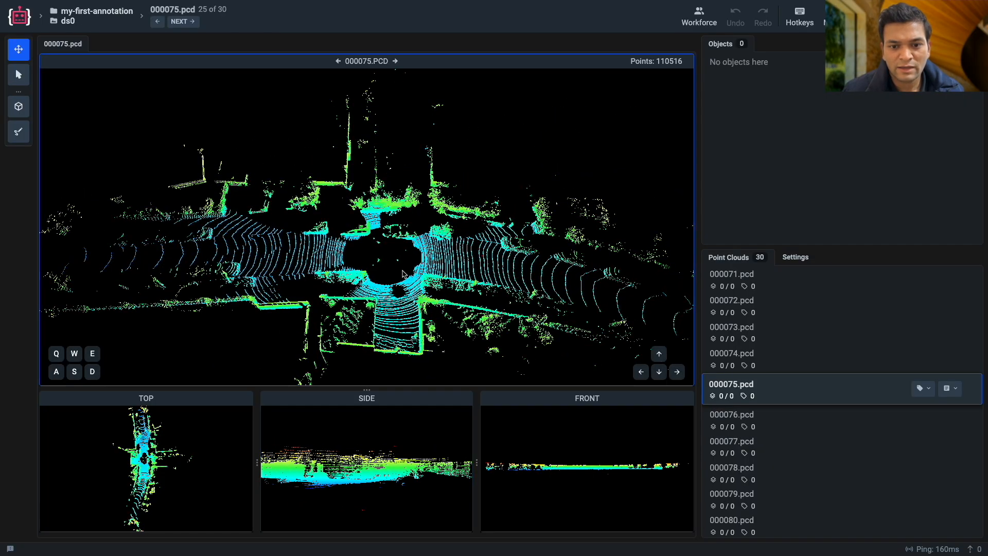
pyautogui.moveTo(404, 288); pyautogui.dragTo(403, 257)
pyautogui.moveTo(529, 480)
pyautogui.mouseDown()
pyautogui.moveTo(539, 471)
pyautogui.moveTo(538, 484)
pyautogui.mouseUp()
pyautogui.moveTo(265, 329); pyautogui.dragTo(298, 334)
pyautogui.scroll(-5, 406, 287)
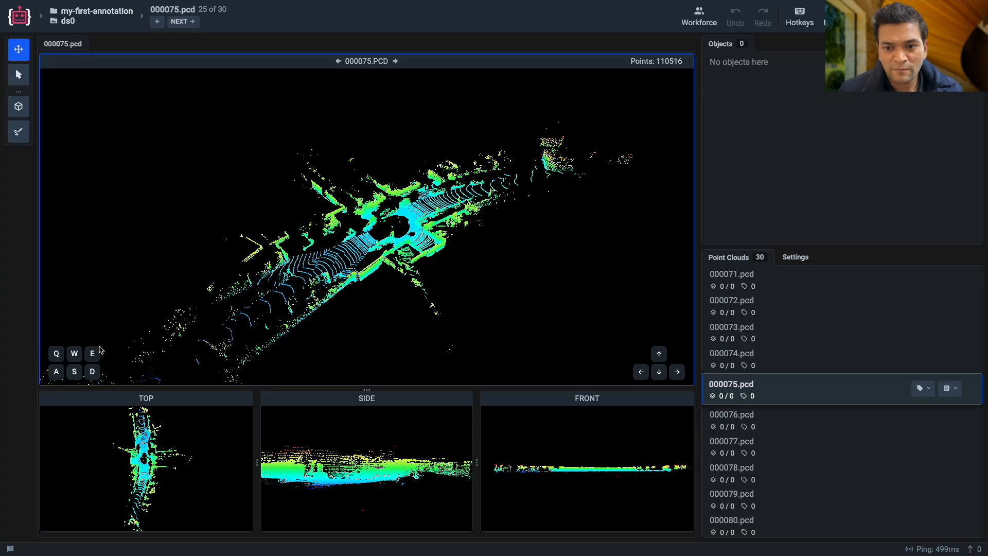
# Examine the whole street in 000075.pcd by tilting and turning the perspective camera and moving it forward and backward.
pyautogui.press('Up')
pyautogui.press('Down')
pyautogui.press('Up')
pyautogui.press('Down')
pyautogui.press('Right')
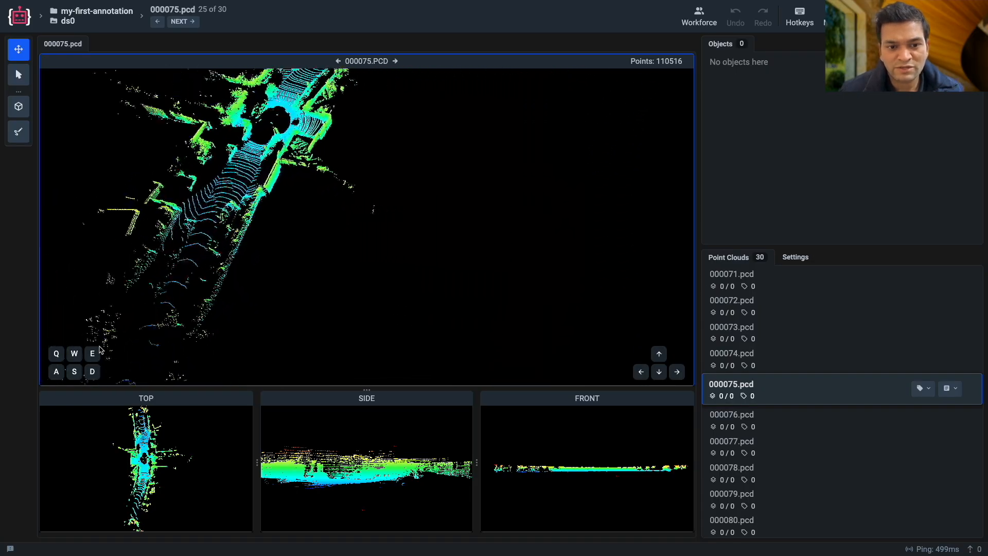
pyautogui.press('Left')
pyautogui.press('Right')
pyautogui.press('Up')
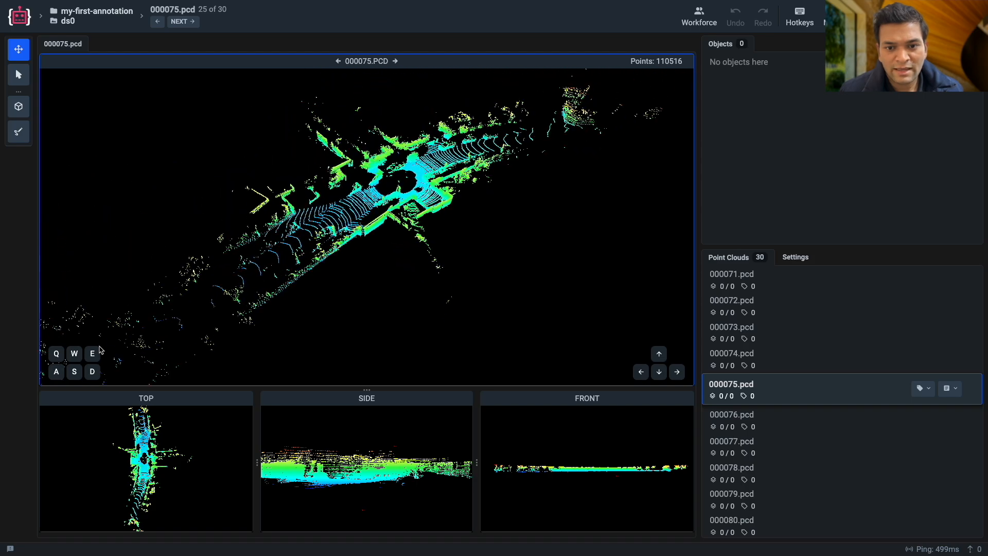
pyautogui.press('s')
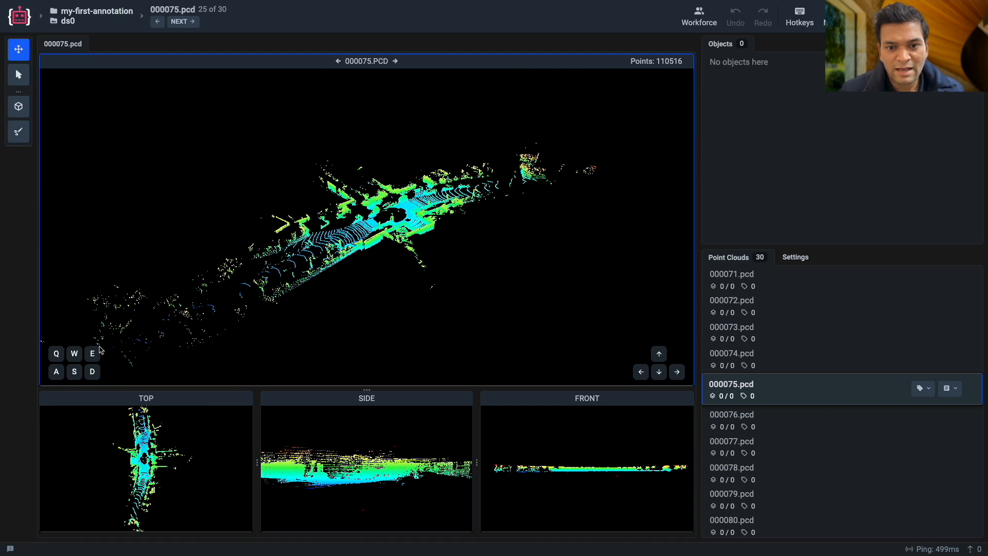
pyautogui.press('w')
pyautogui.press('Down')
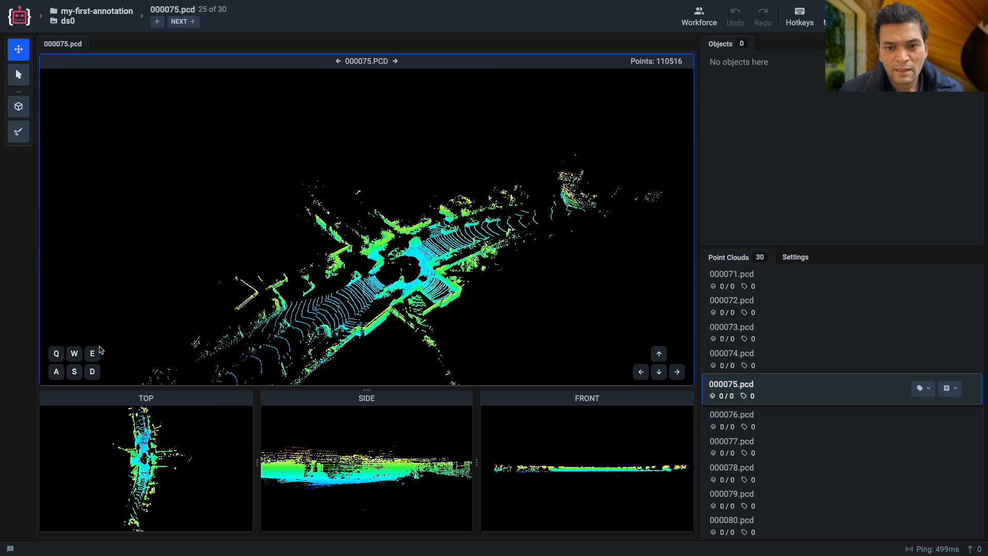
pyautogui.press('w')
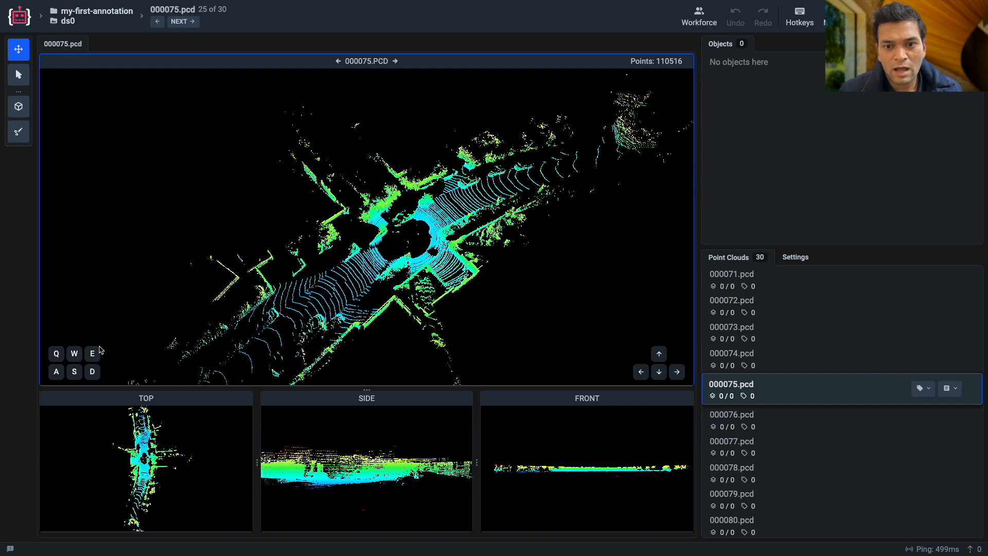
pyautogui.press('w')
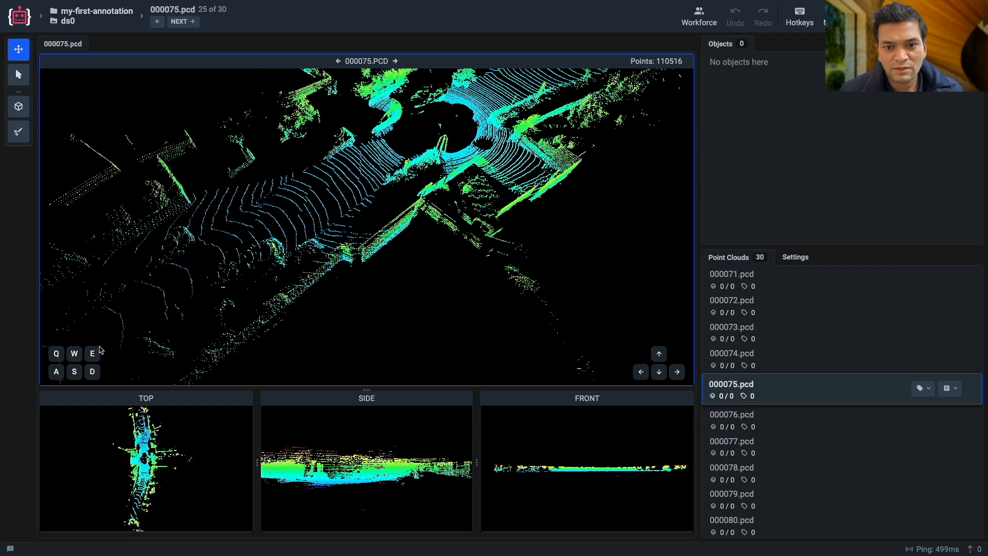
pyautogui.press('s')
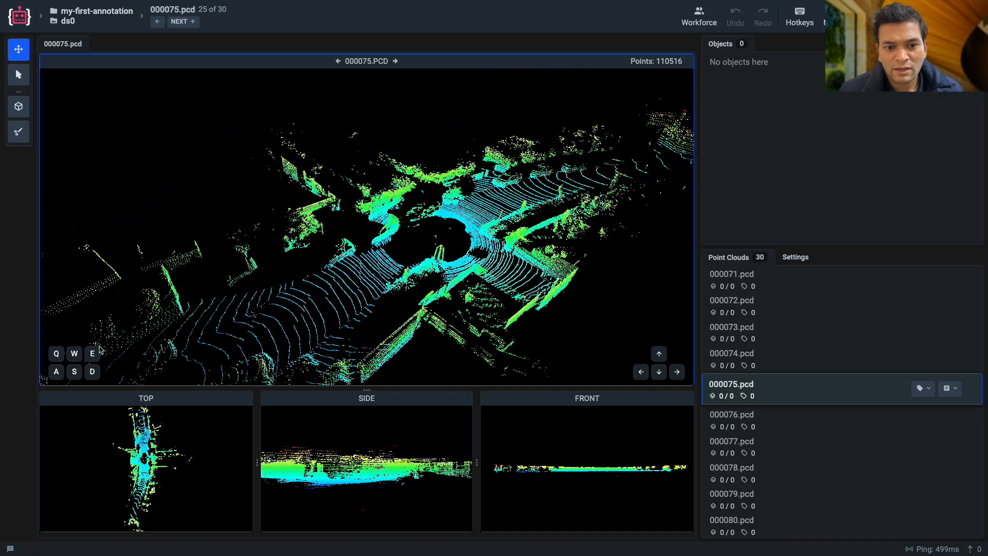
# Examine the intersection in 000075.pcd while shifting the perspective camera vertically and sideways.
pyautogui.press('e')
pyautogui.press('q')
pyautogui.press('e')
pyautogui.press('q')
pyautogui.press('q')
pyautogui.press('e')
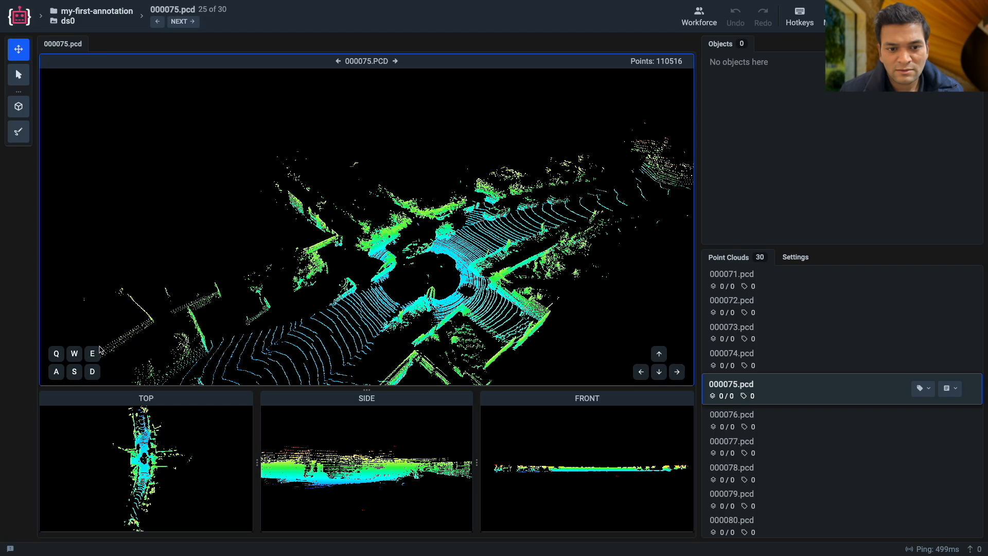
pyautogui.press('Down')
pyautogui.press('Right')
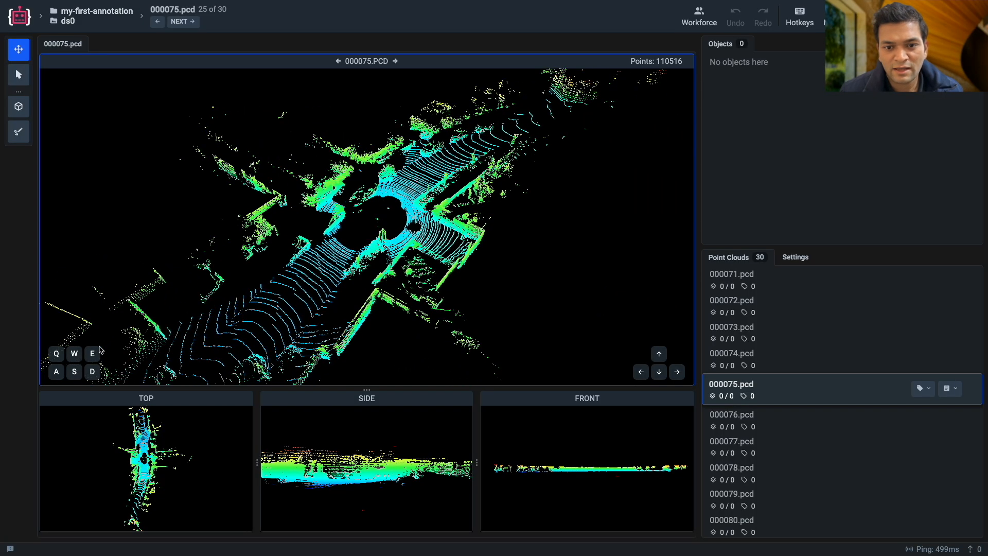
pyautogui.press('a')
pyautogui.press('d')
pyautogui.press('a')
pyautogui.press('d')
pyautogui.press('w')
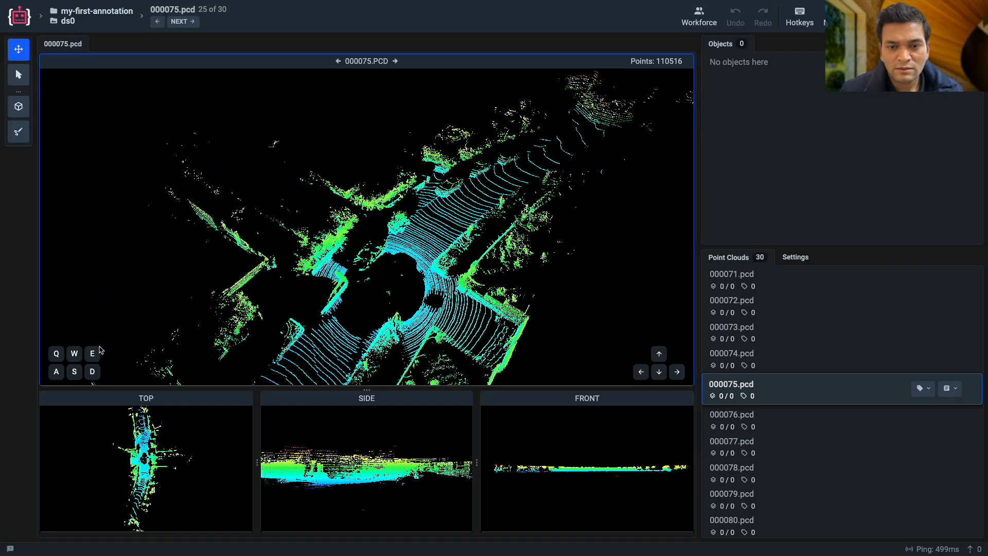
pyautogui.press('s')
pyautogui.press('q')
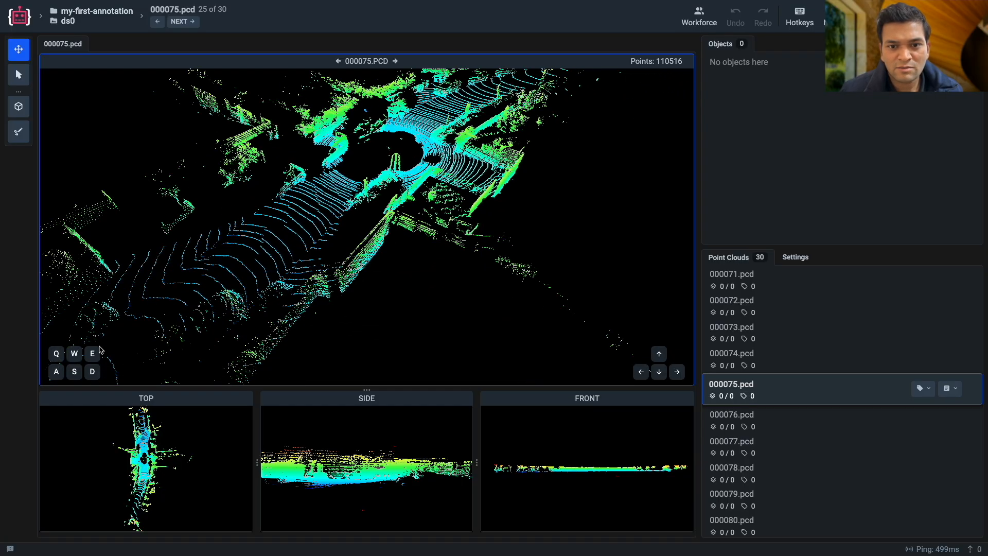
# Inspect the road surface and roadside objects in 000075.pcd at close range, and return to an overview of the street.
pyautogui.press('Up')
pyautogui.press('q')
pyautogui.press('Up')
pyautogui.press('Down')
pyautogui.press('e')
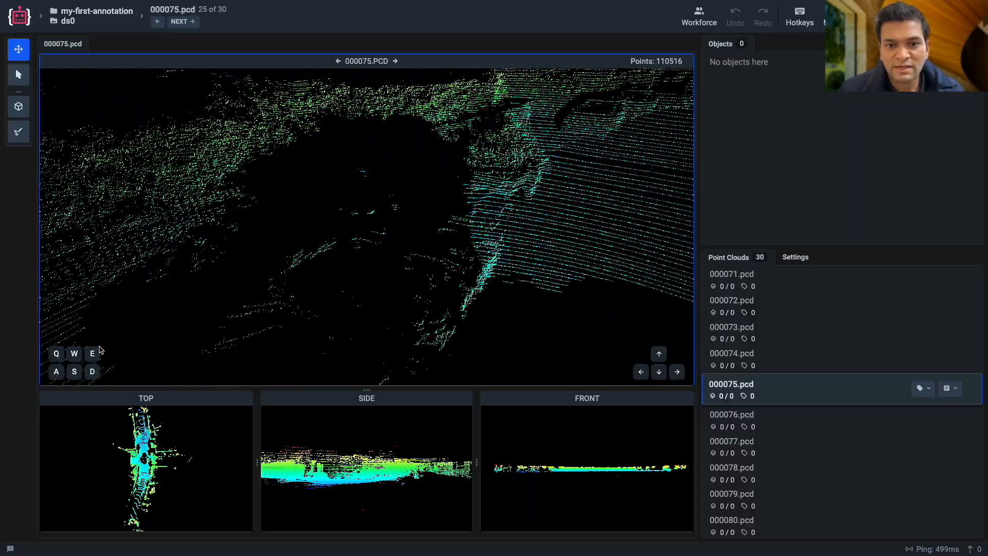
pyautogui.press('e')
pyautogui.press('a')
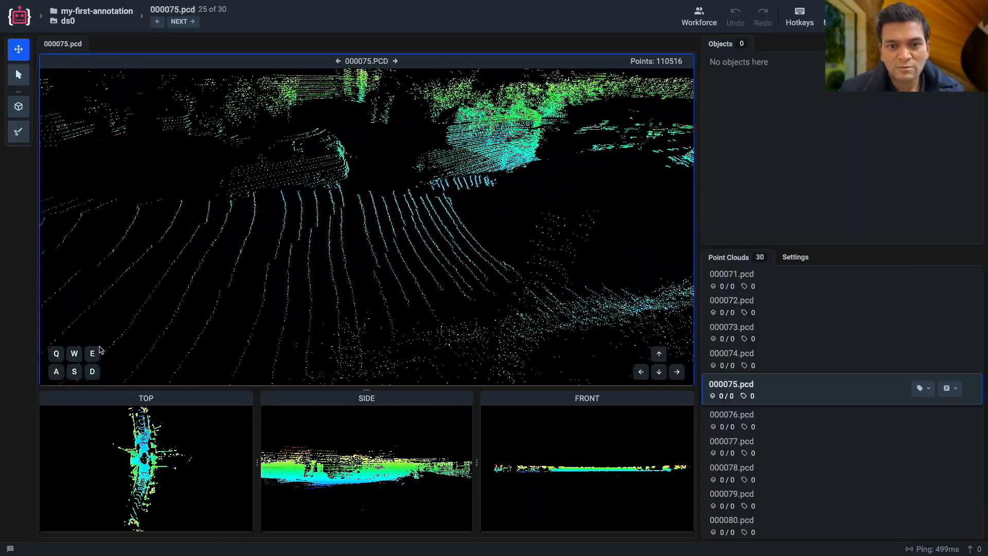
pyautogui.press('a')
pyautogui.press('w')
pyautogui.press('s')
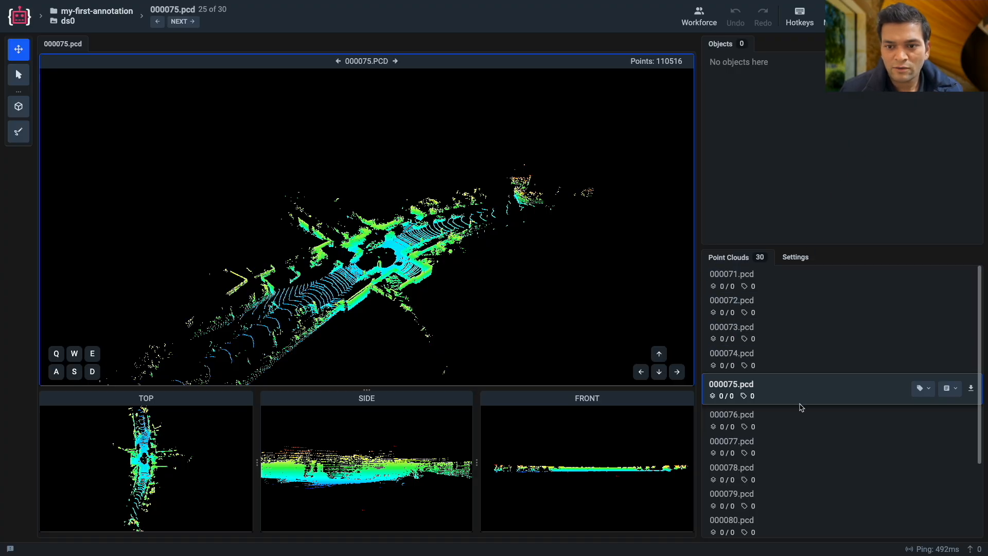
# Open 000022.pcd from the first page of the point cloud list and examine its road scene.
pyautogui.click(796, 259)
pyautogui.click(745, 258)
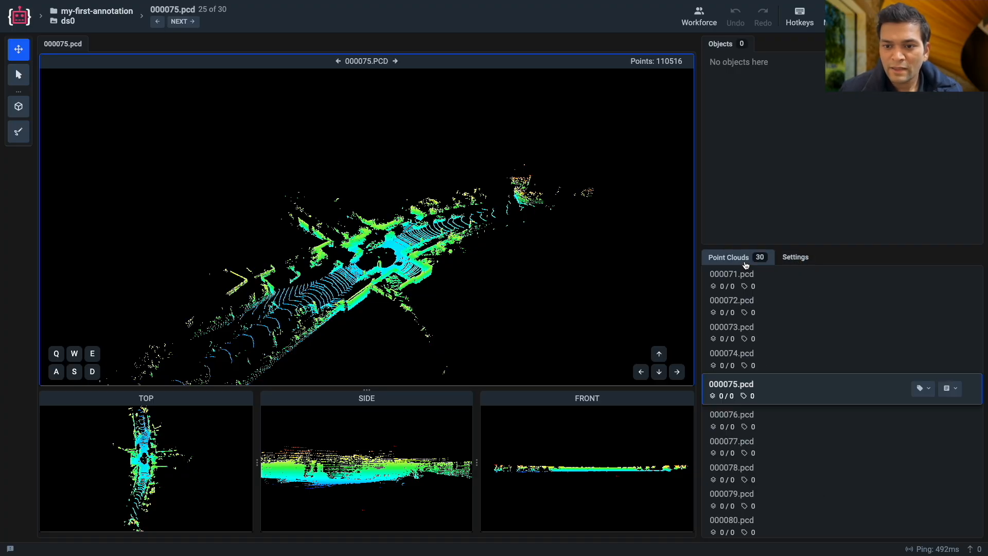
pyautogui.scroll(-1, 752, 470)
pyautogui.scroll(1, 788, 415)
pyautogui.scroll(-1, 844, 516)
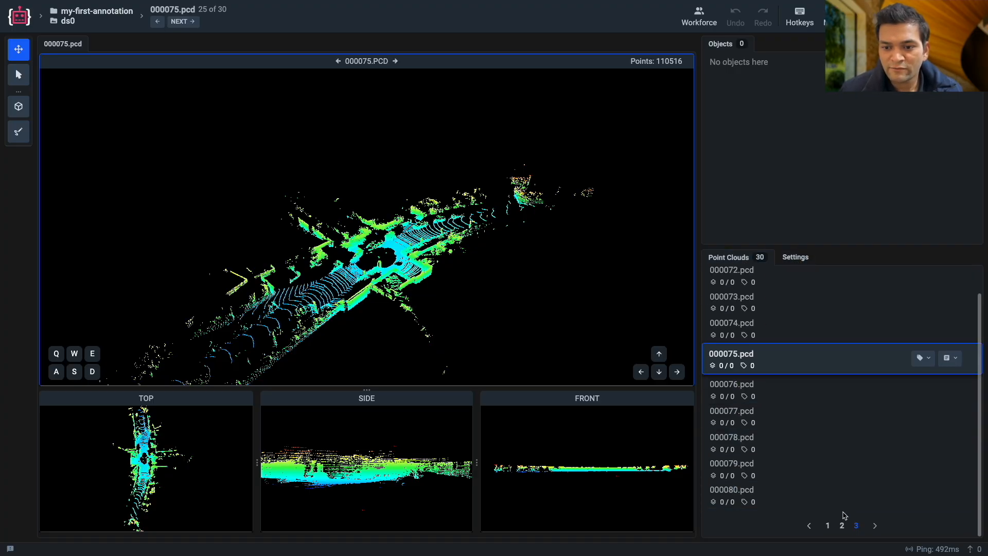
pyautogui.click(828, 525)
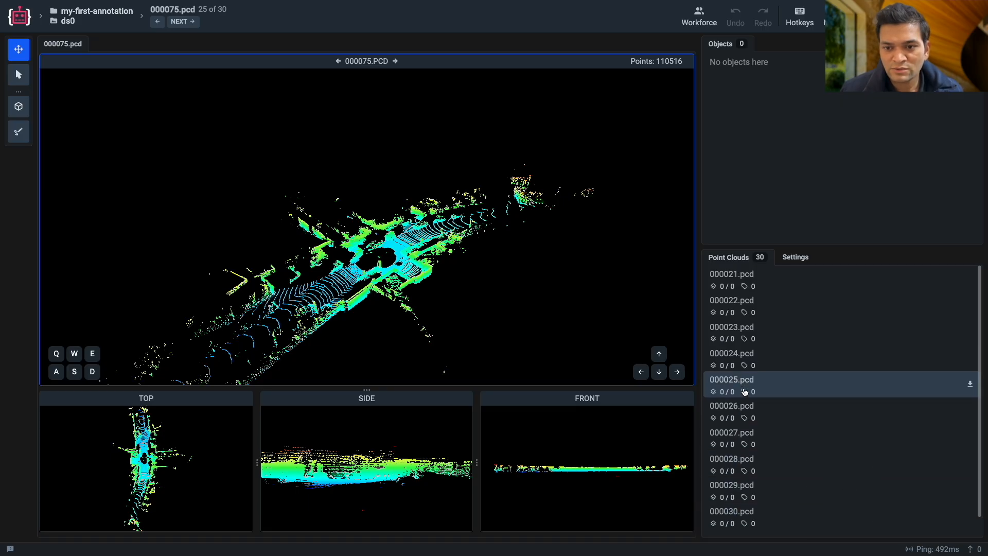
pyautogui.click(744, 298)
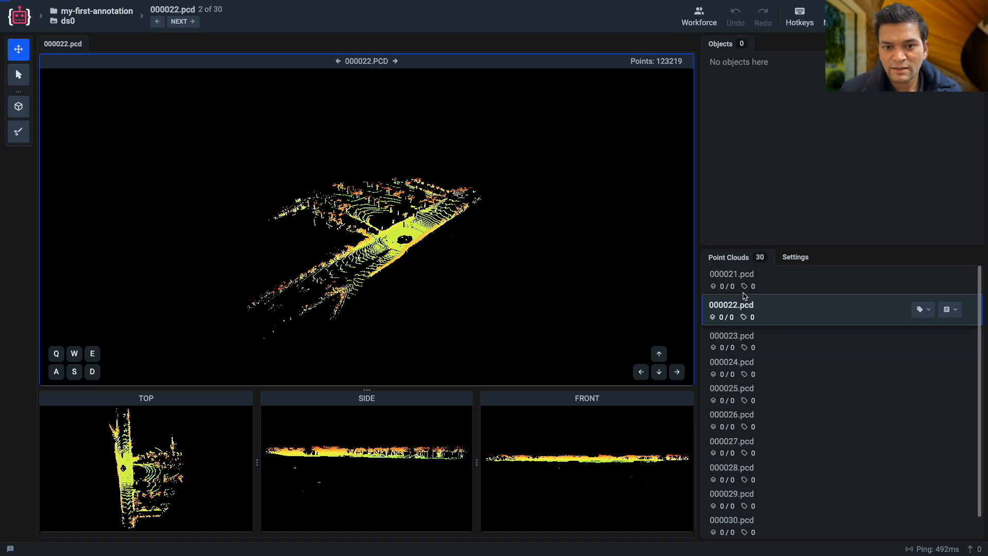
pyautogui.moveTo(400, 276); pyautogui.dragTo(277, 281)
pyautogui.scroll(5, 470, 315)
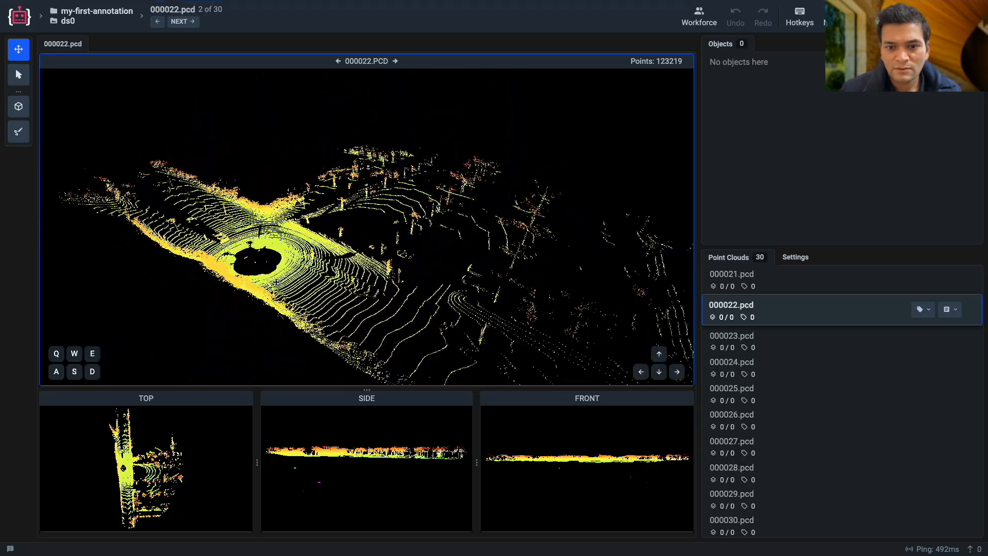
pyautogui.scroll(5, 428, 335)
pyautogui.scroll(-8, 436, 335)
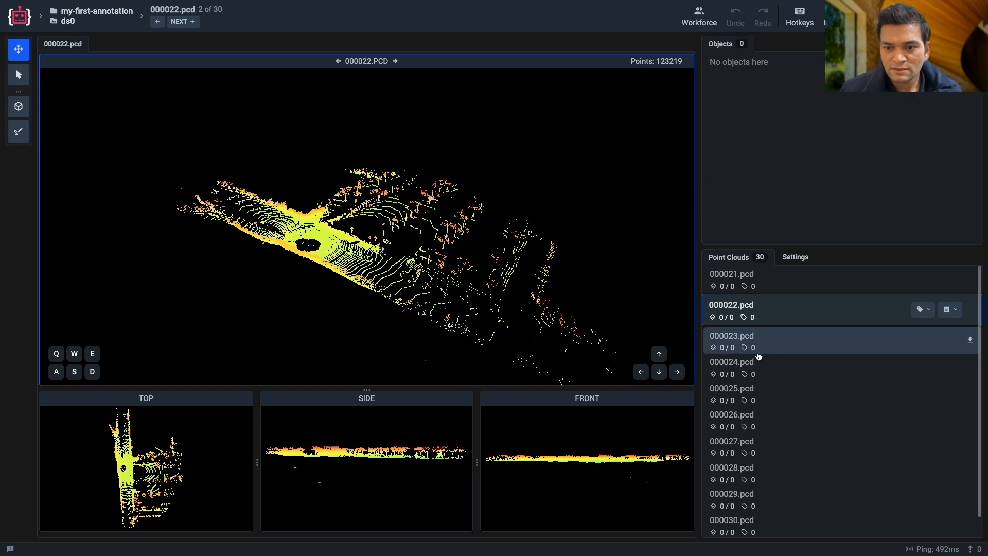
# View point clouds 000027.pcd and 000028.pcd, and open 000029.pcd.
pyautogui.click(755, 435)
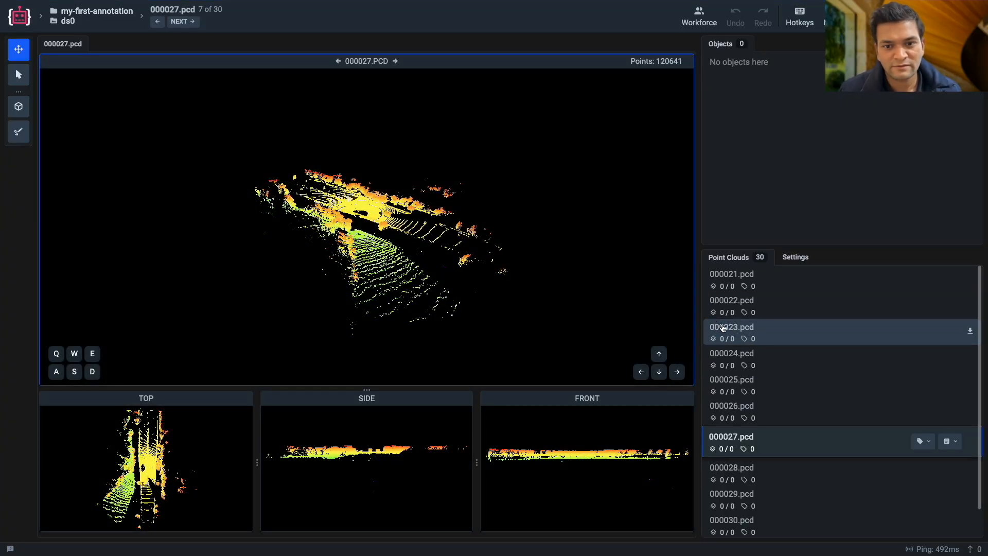
pyautogui.click(742, 446)
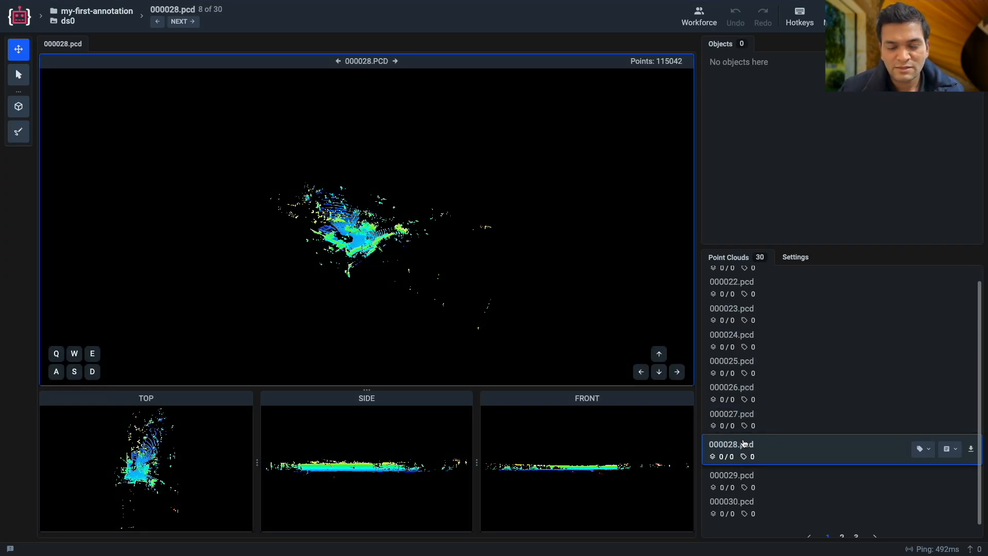
pyautogui.click(739, 486)
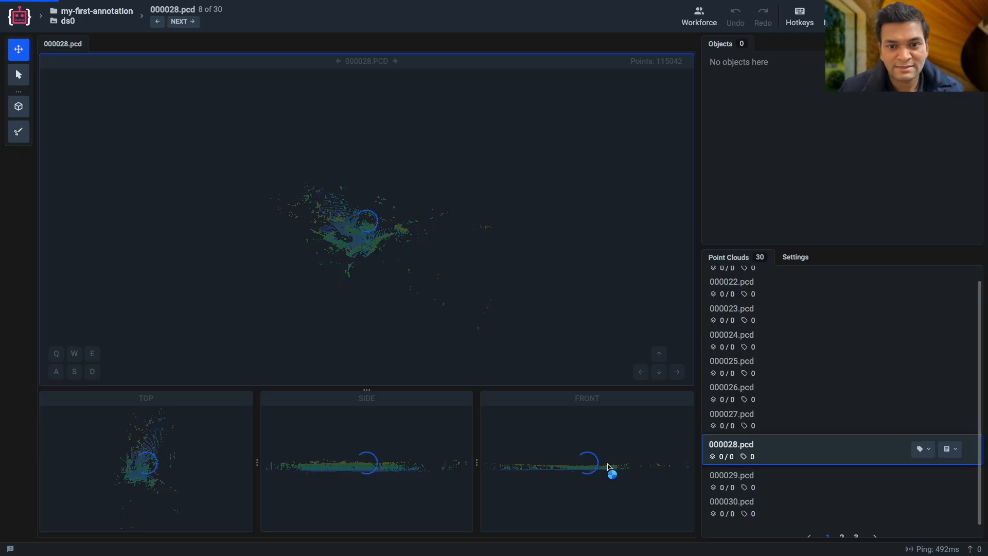
# Examine the walls and road in 000029.pcd from low and high angles, finishing with a view from directly above.
pyautogui.scroll(-2, 347, 289)
pyautogui.scroll(8, 347, 291)
pyautogui.moveTo(346, 292); pyautogui.dragTo(421, 287, button='right')
pyautogui.scroll(10, 421, 287)
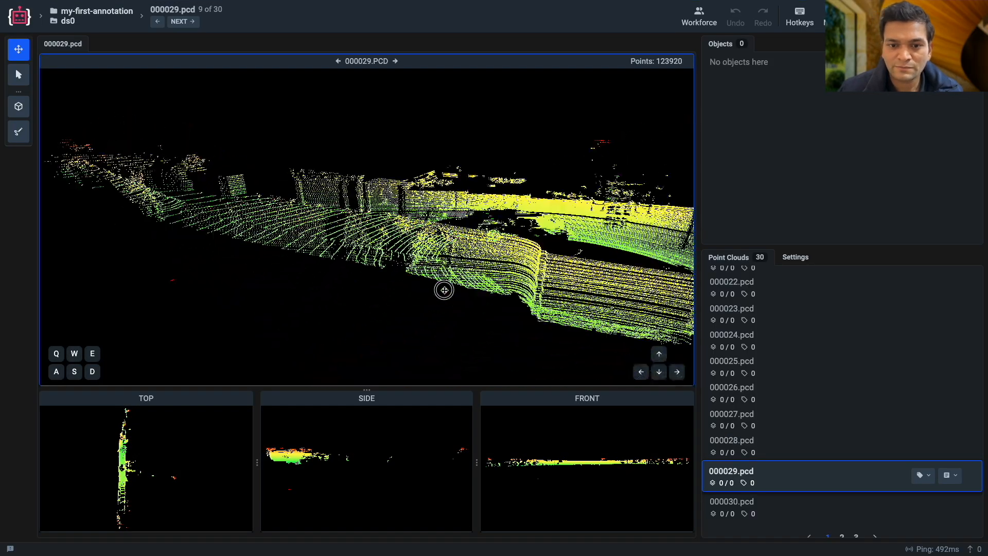
pyautogui.moveTo(428, 294); pyautogui.dragTo(393, 300)
pyautogui.scroll(-6, 400, 294)
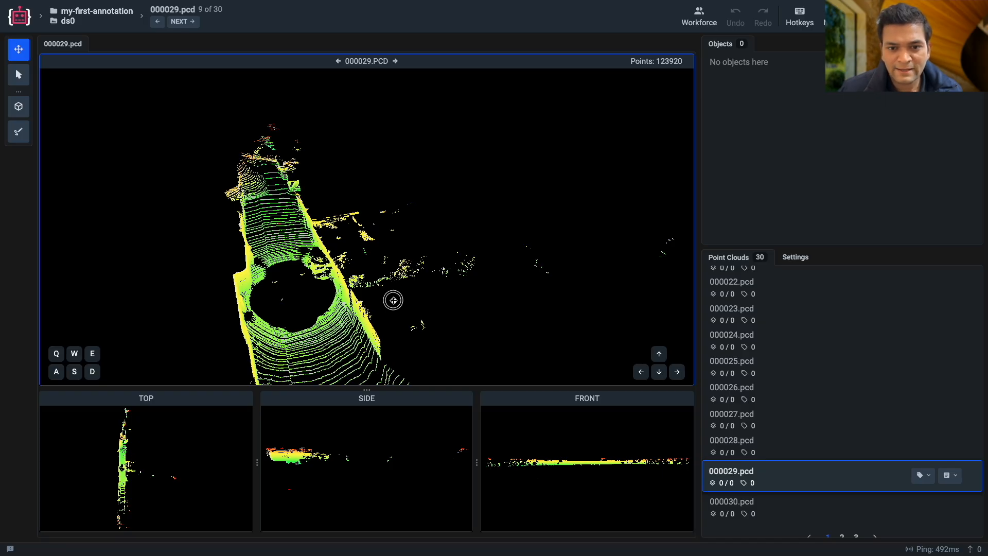
pyautogui.moveTo(393, 300); pyautogui.dragTo(380, 261)
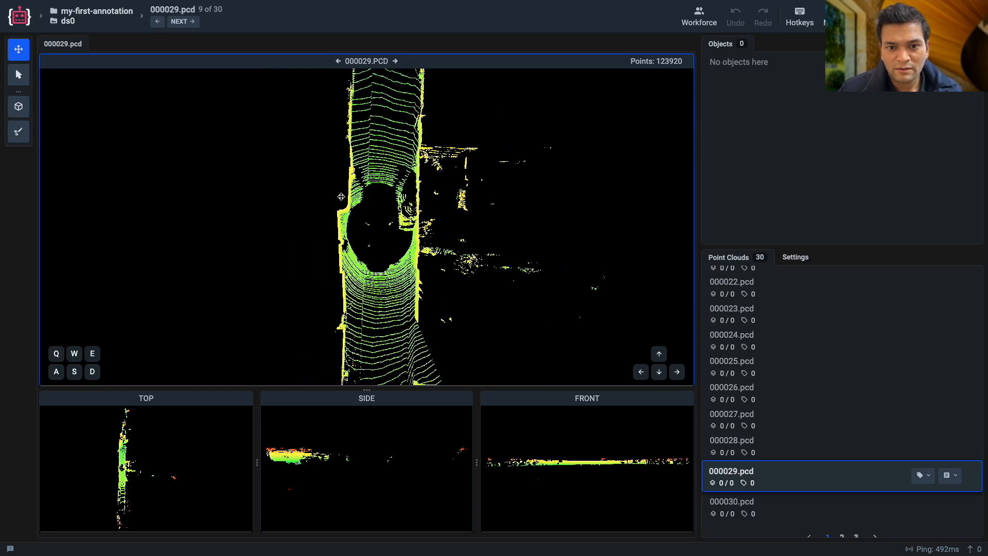
# Inspect the road in 000029.pcd along its length from above and bring the area around the sensor back into view.
pyautogui.moveTo(383, 208); pyautogui.dragTo(345, 324)
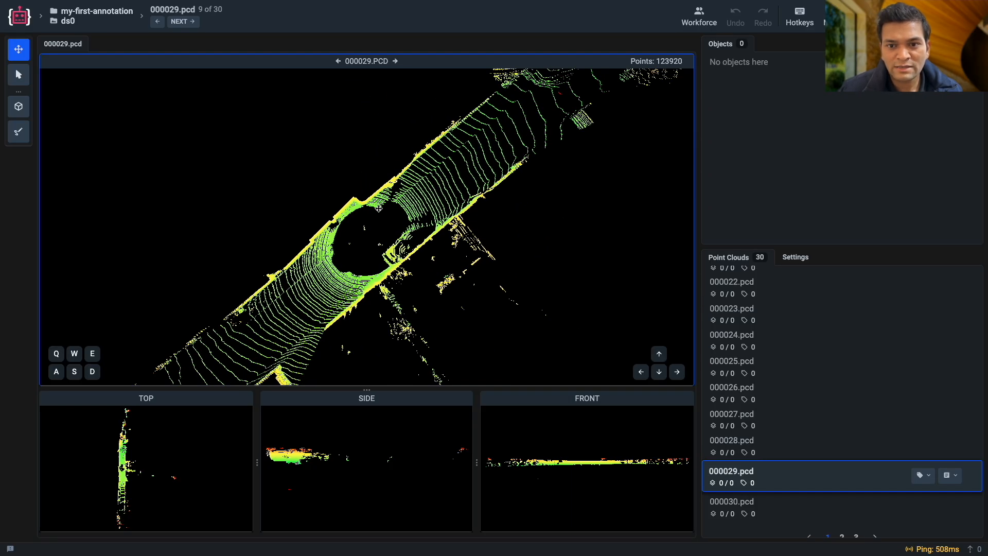
pyautogui.moveTo(320, 323); pyautogui.dragTo(471, 198, button='right')
pyautogui.moveTo(349, 327); pyautogui.dragTo(459, 249, button='right')
pyautogui.moveTo(342, 322); pyautogui.dragTo(424, 202)
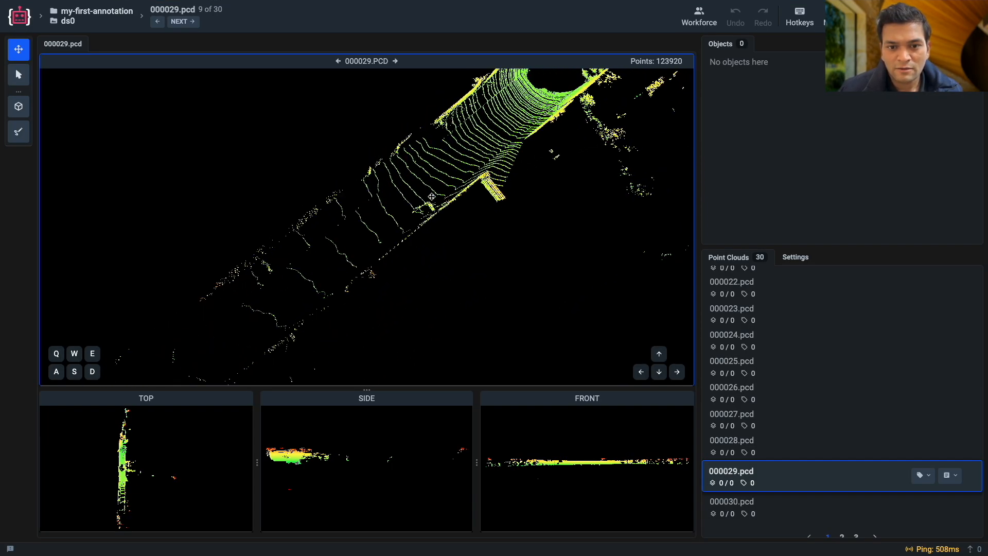
pyautogui.moveTo(530, 90); pyautogui.dragTo(412, 237)
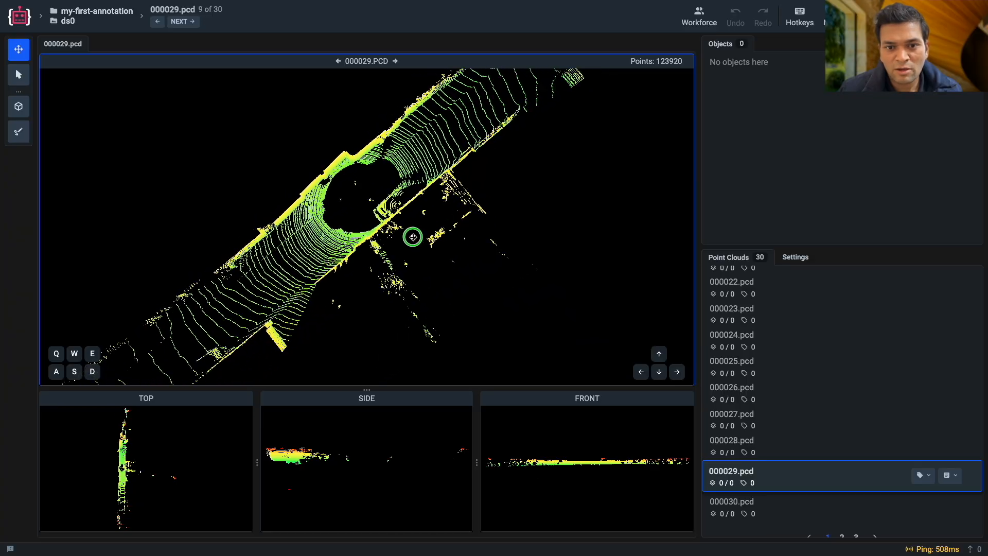
# Open 000064.pcd from the second page of the point cloud list and examine the scene around the sensor.
pyautogui.scroll(-1, 721, 371)
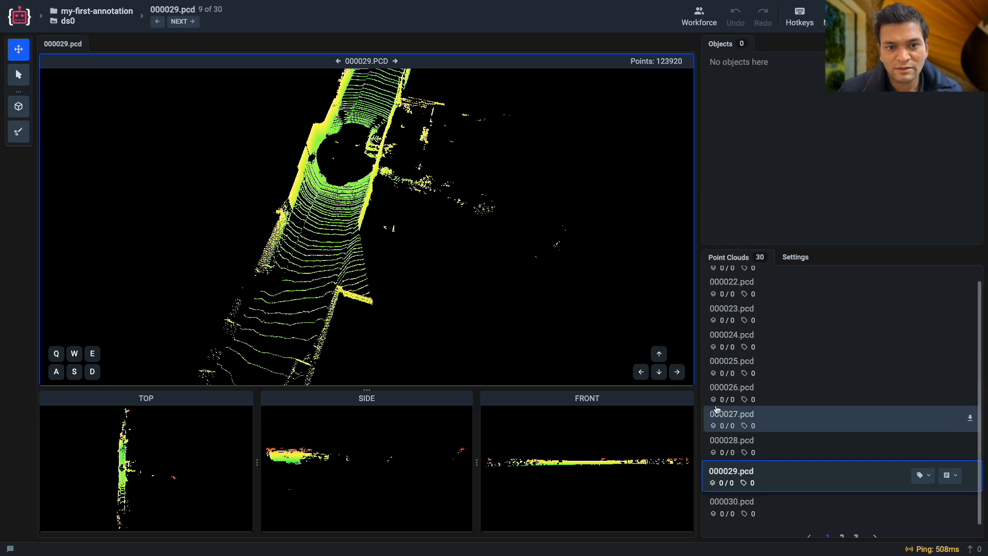
pyautogui.click(748, 491)
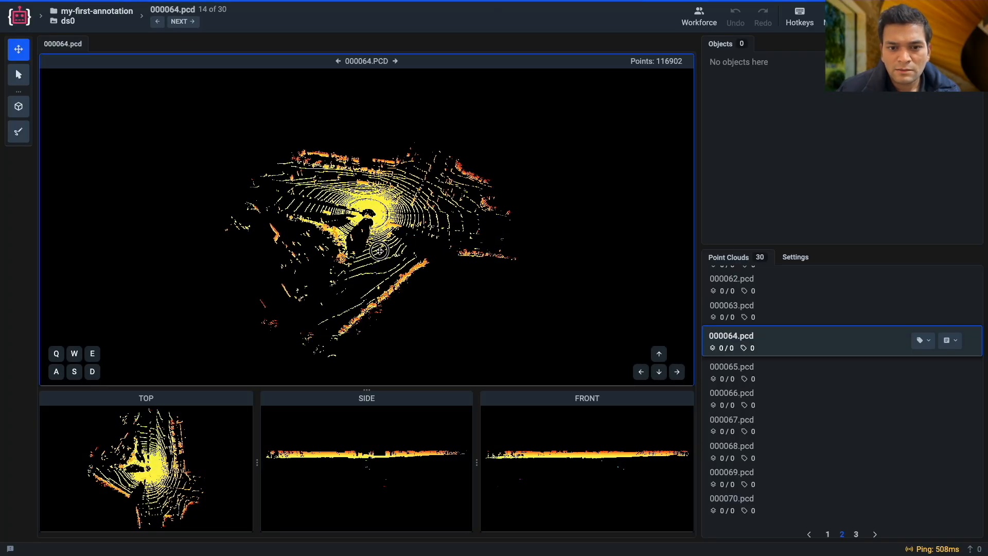
pyautogui.moveTo(414, 264); pyautogui.dragTo(462, 260)
pyautogui.moveTo(532, 270); pyautogui.dragTo(301, 269)
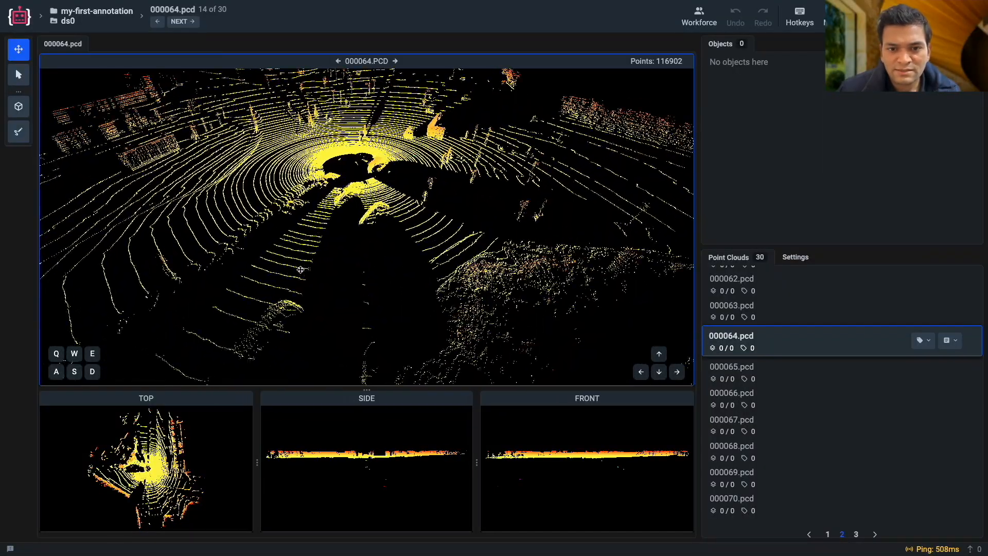
# Try a perspective points size of 2 on the point cloud and restore it to 1.
pyautogui.click(798, 260)
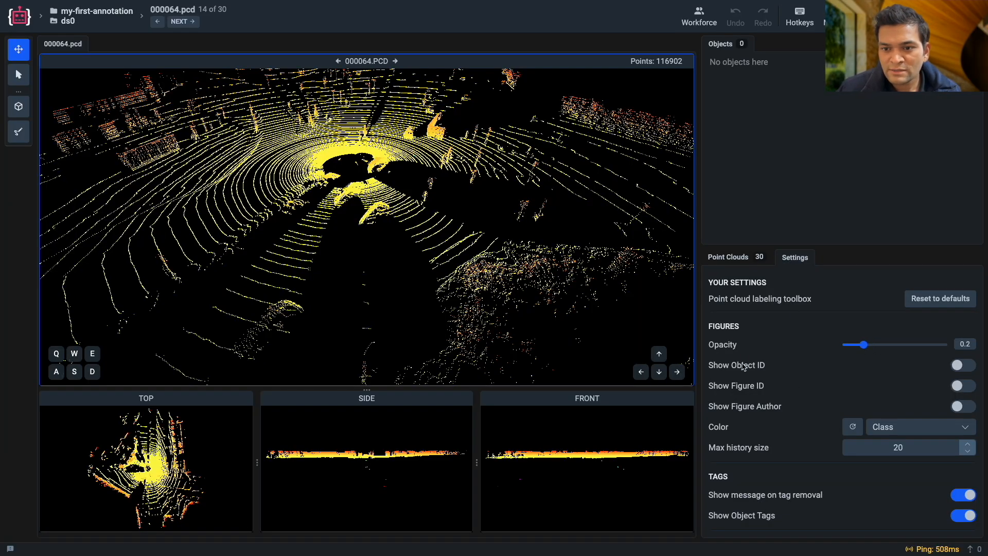
pyautogui.scroll(-2, 792, 412)
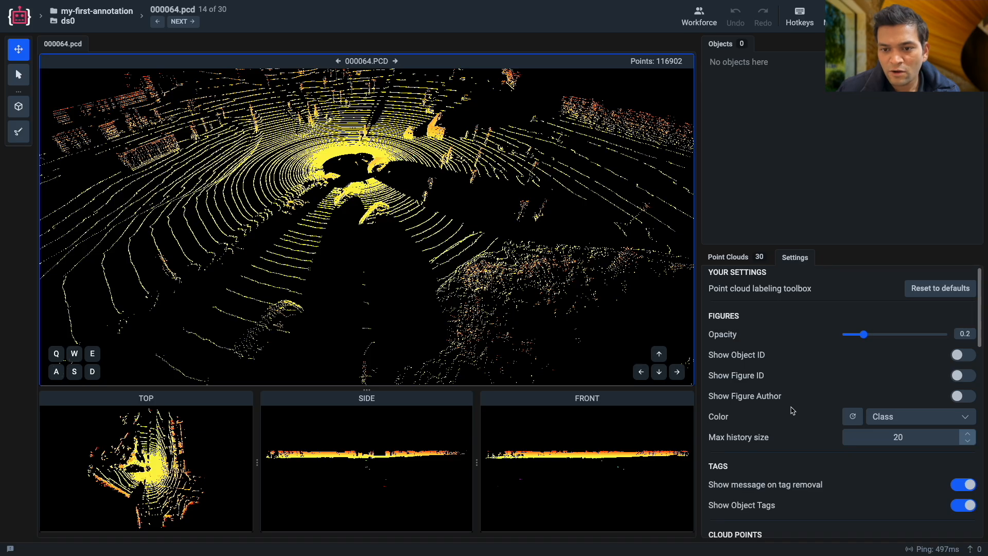
pyautogui.scroll(-4, 792, 412)
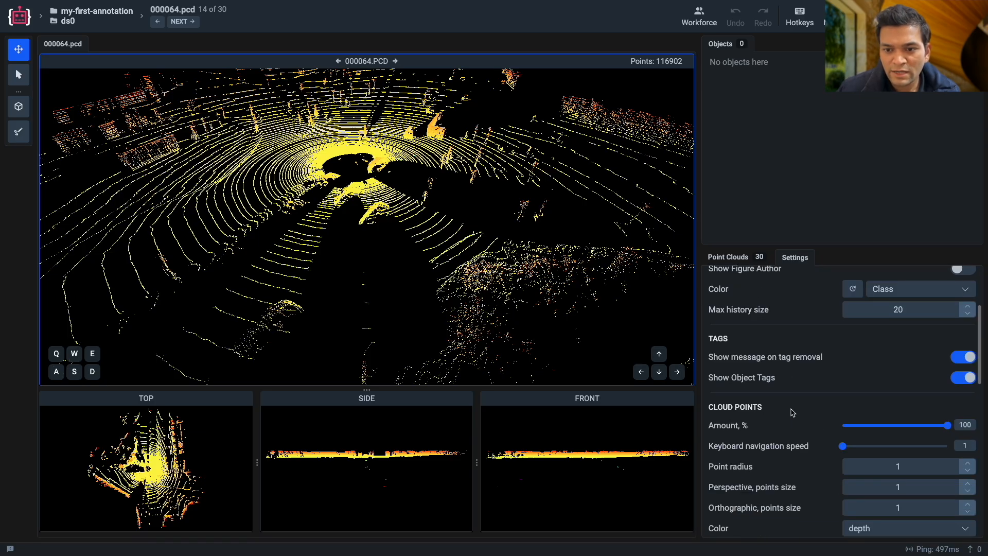
pyautogui.scroll(-2, 793, 411)
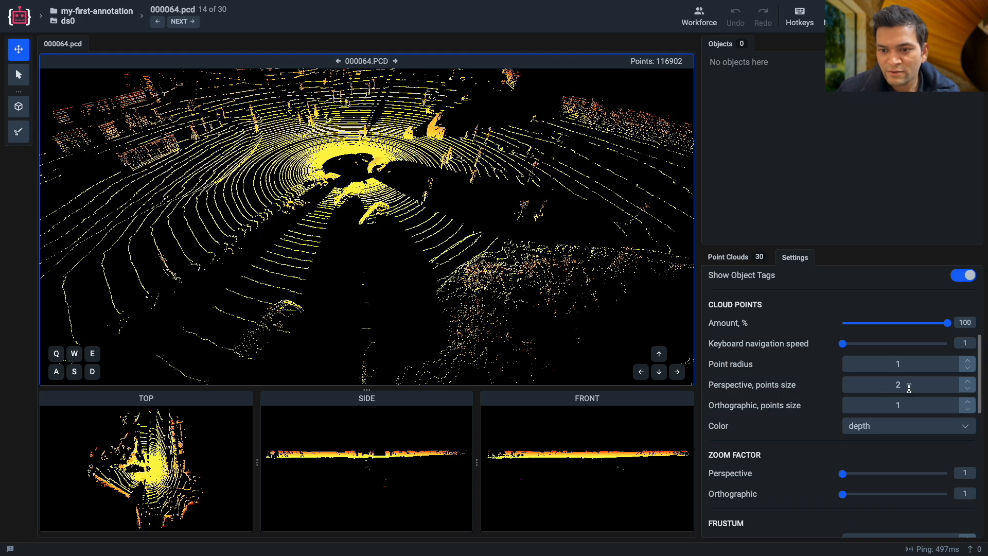
pyautogui.press('Return')
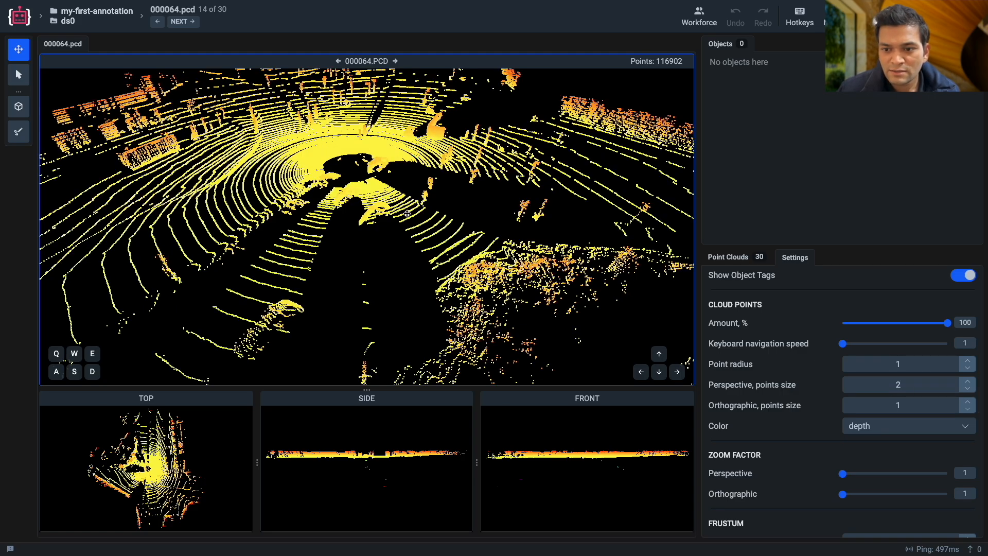
pyautogui.moveTo(287, 233); pyautogui.dragTo(244, 237)
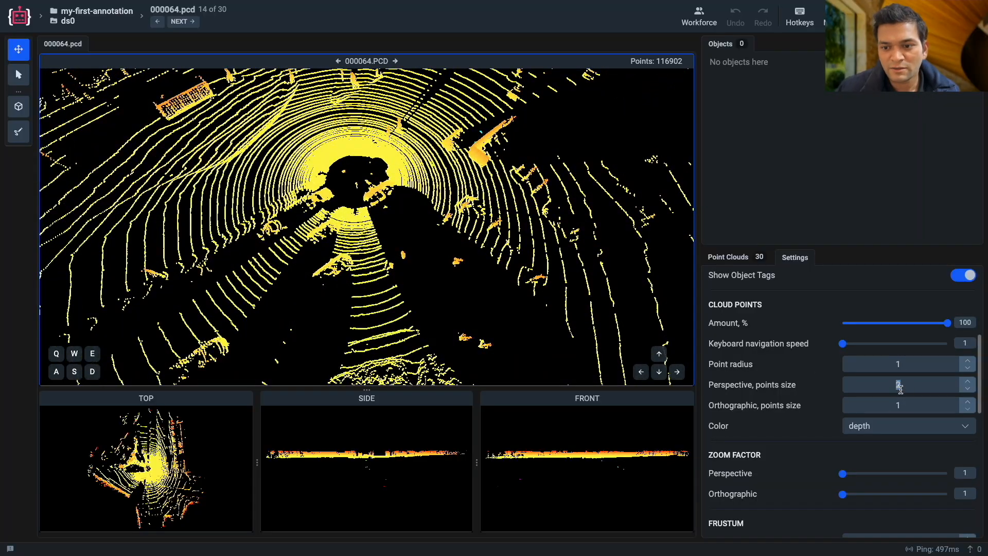
pyautogui.press('Return')
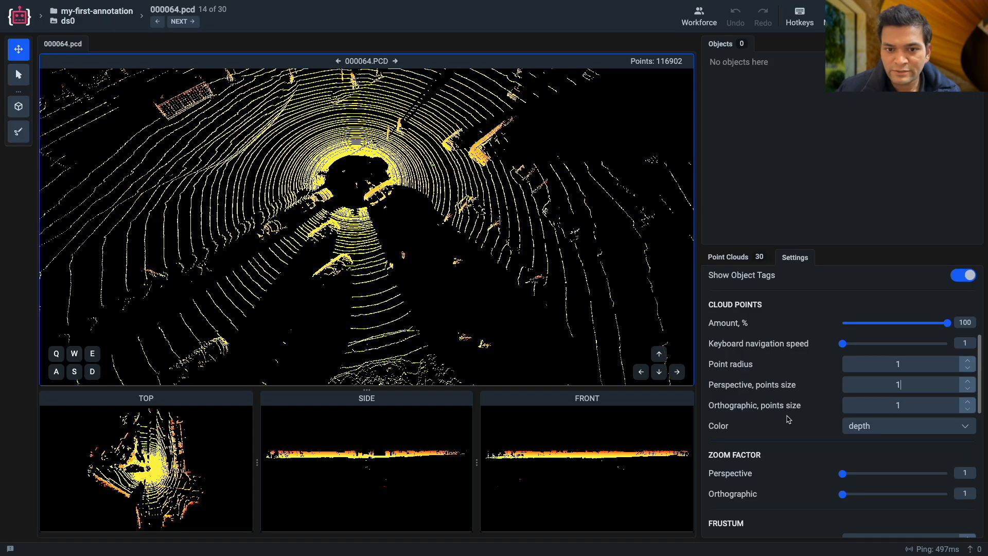
# Switch the cloud points' color mode to regular.
pyautogui.scroll(-1, 895, 420)
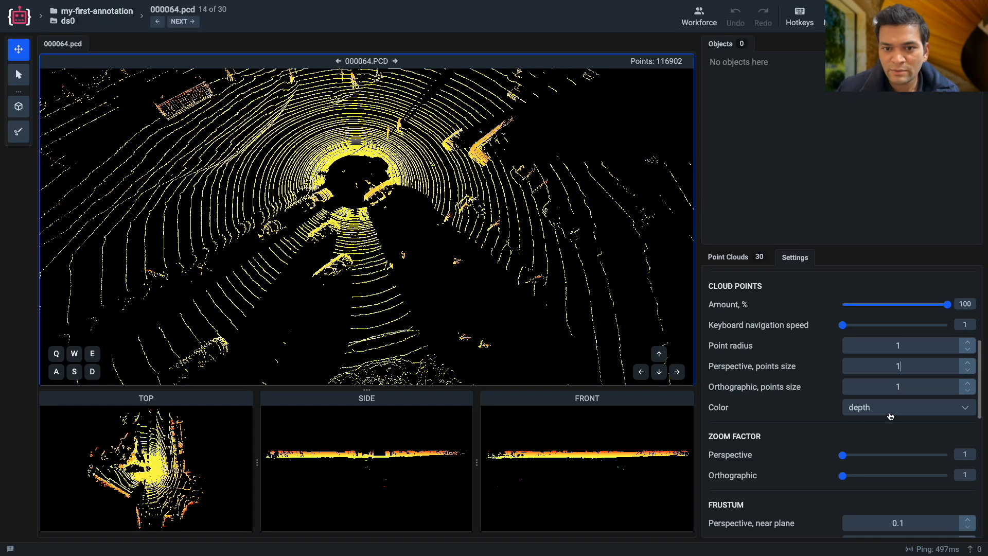
pyautogui.click(892, 413)
pyautogui.click(891, 411)
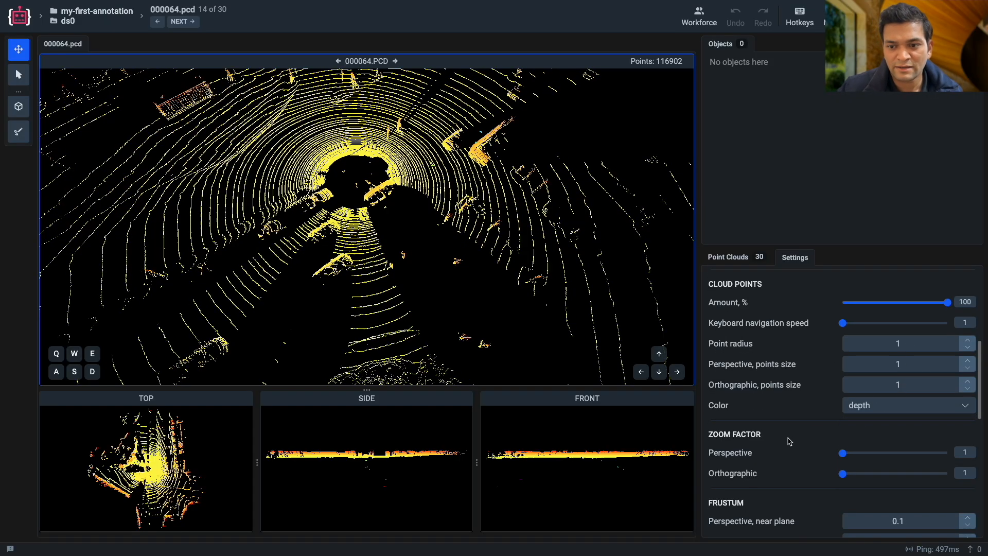
pyautogui.scroll(3, 789, 441)
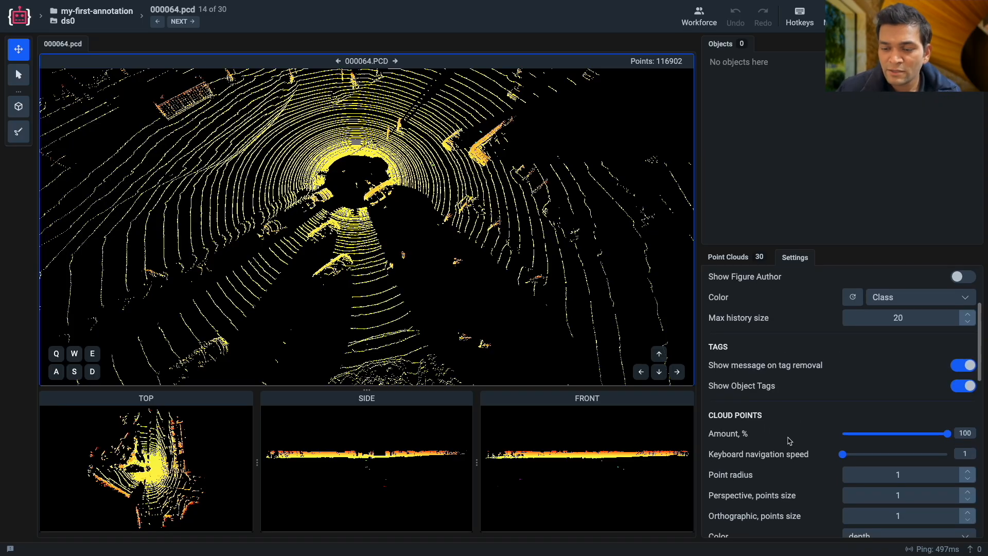
pyautogui.scroll(1, 789, 441)
pyautogui.scroll(-5, 789, 441)
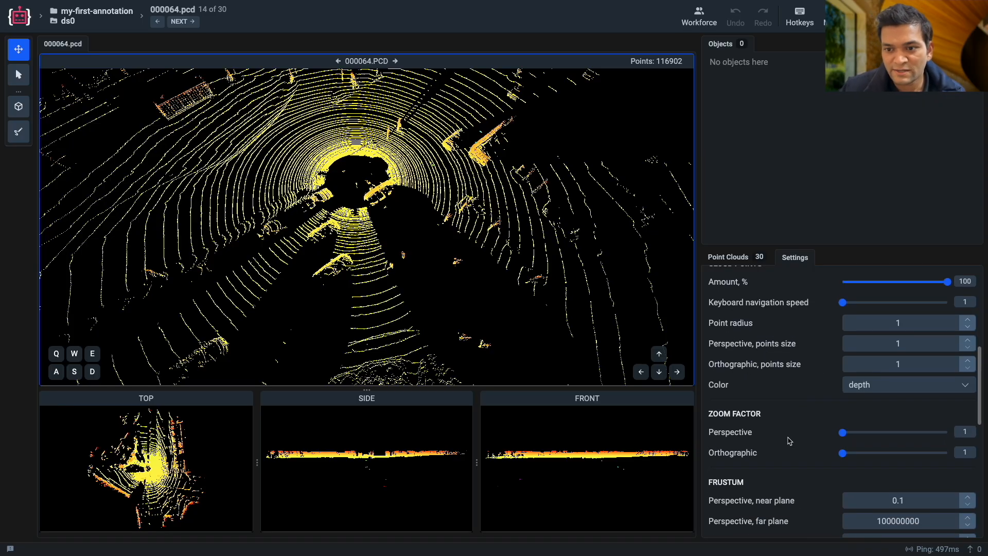
pyautogui.click(873, 391)
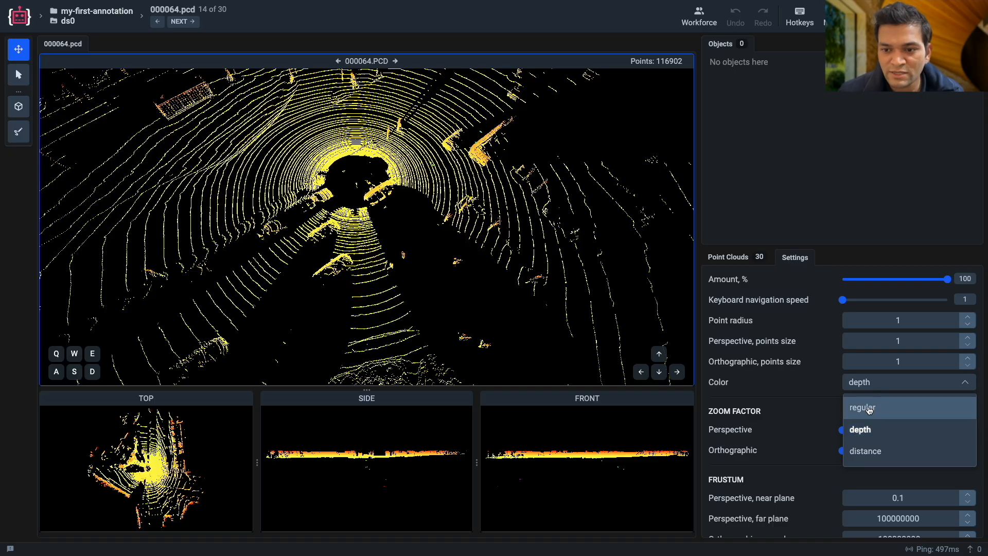
pyautogui.click(869, 408)
# Color the cloud points by distance and review the remaining user interface and filter settings.
pyautogui.click(879, 388)
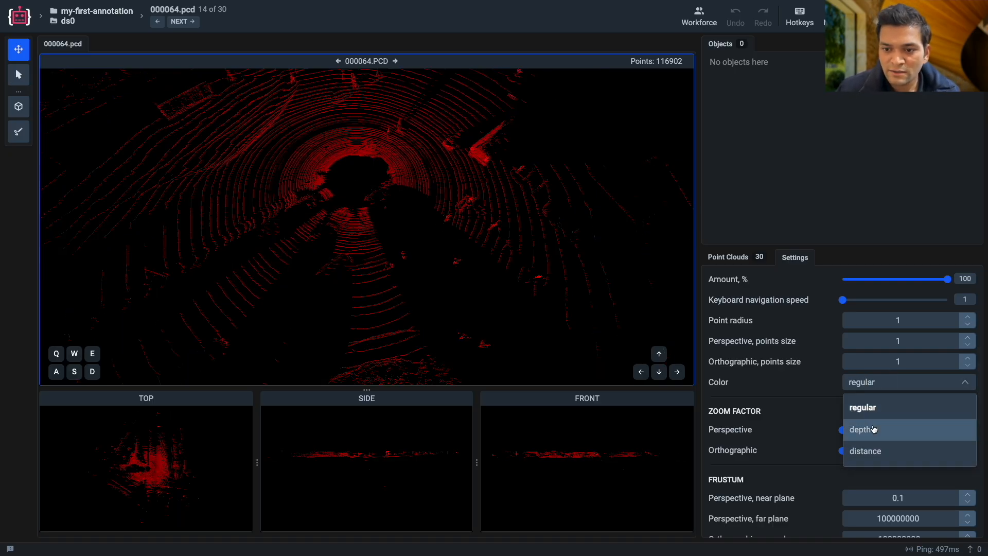
pyautogui.click(865, 449)
pyautogui.scroll(-5, 815, 432)
pyautogui.scroll(1, 815, 431)
pyautogui.scroll(1, 815, 431)
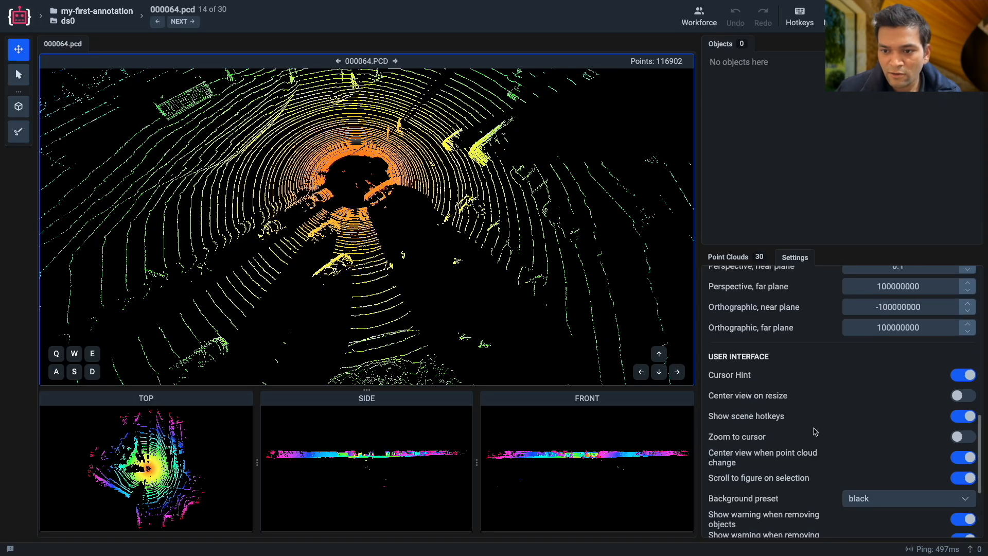
pyautogui.scroll(-6, 815, 431)
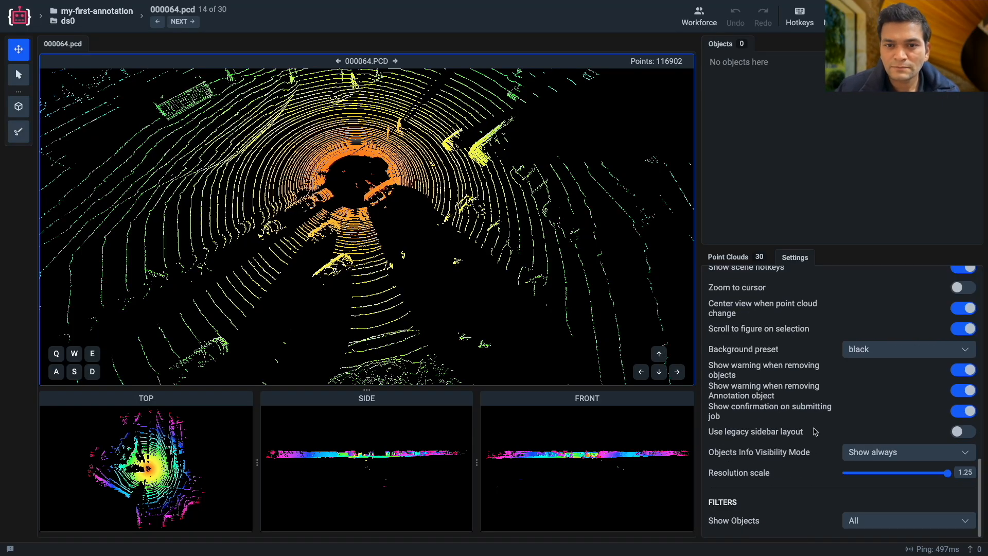
pyautogui.scroll(10, 815, 431)
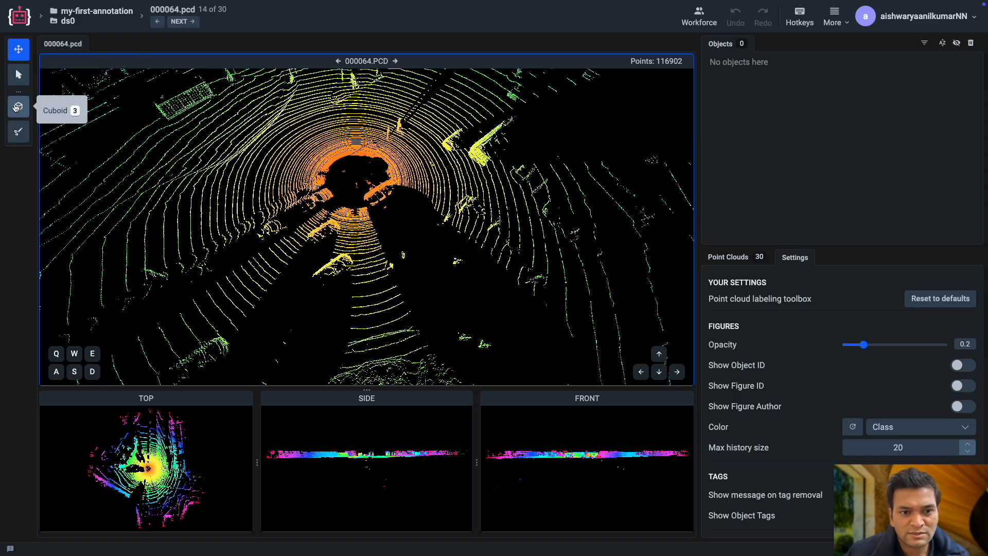
# Place a new cuboid of class car in the middle of a car's point cluster in 000064.pcd.
pyautogui.moveTo(167, 209); pyautogui.dragTo(349, 211)
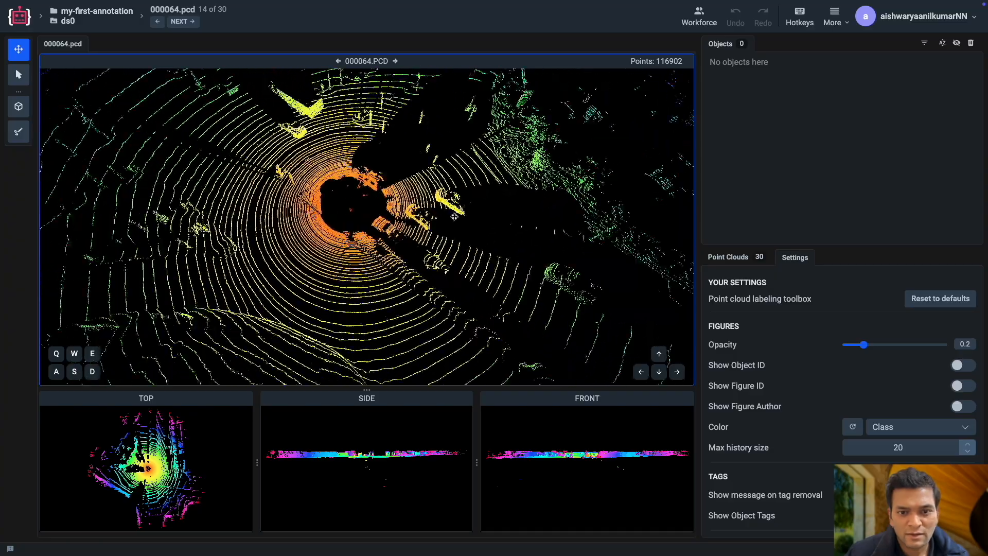
pyautogui.moveTo(455, 217); pyautogui.dragTo(336, 225, button='right')
pyautogui.moveTo(335, 225)
pyautogui.mouseDown()
pyautogui.moveTo(326, 236)
pyautogui.moveTo(353, 243)
pyautogui.moveTo(439, 239)
pyautogui.moveTo(369, 230)
pyautogui.moveTo(359, 240)
pyautogui.moveTo(362, 227)
pyautogui.moveTo(366, 246)
pyautogui.moveTo(358, 249)
pyautogui.moveTo(373, 260)
pyautogui.moveTo(322, 253)
pyautogui.moveTo(332, 258)
pyautogui.mouseUp()
pyautogui.scroll(3, 366, 245)
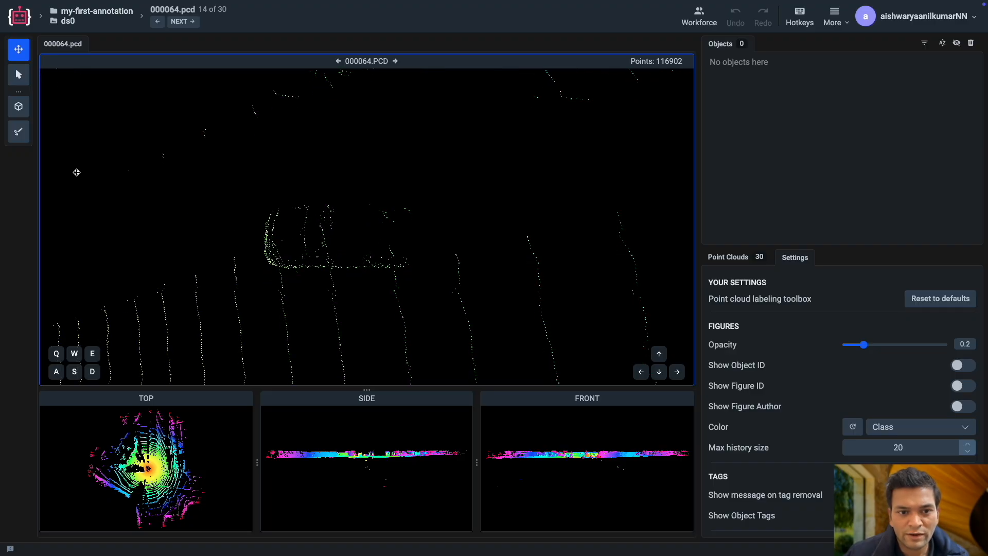
pyautogui.click(17, 106)
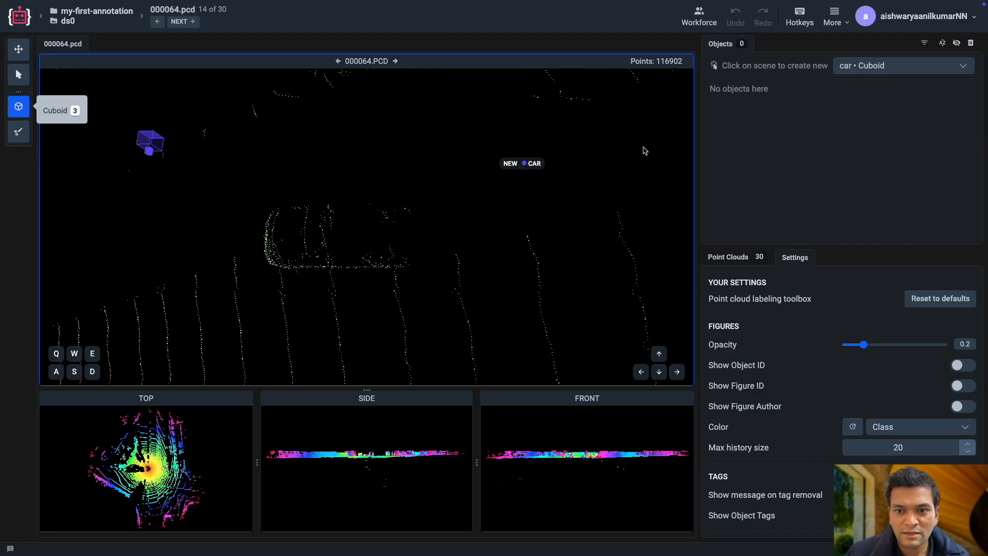
pyautogui.click(862, 71)
pyautogui.click(858, 113)
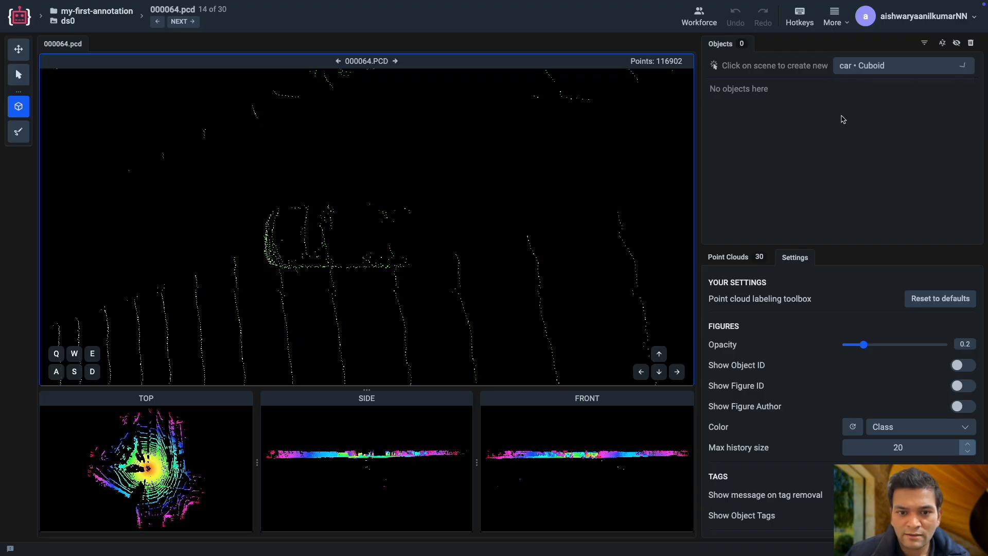
pyautogui.click(334, 240)
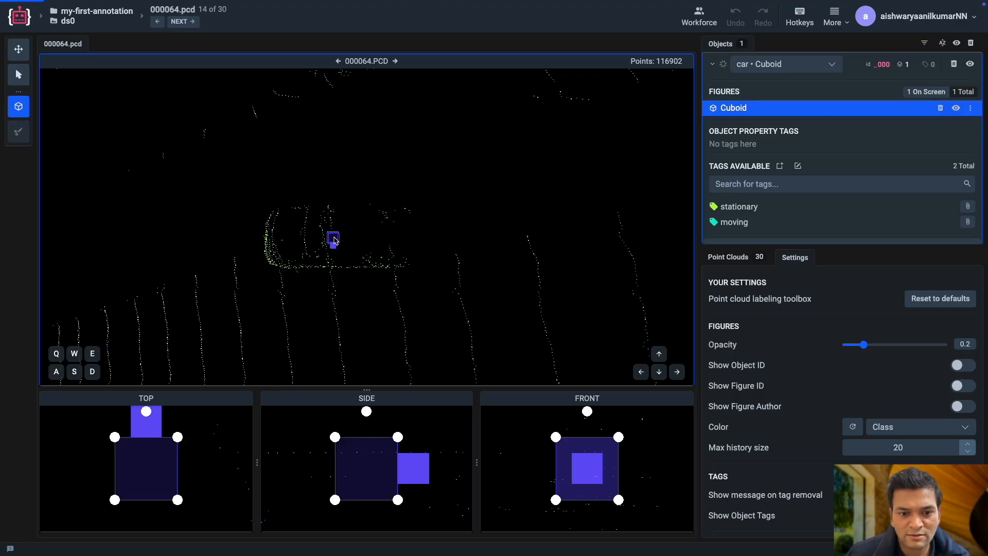
# Rotate the car cuboid in the top view so its direction arrow runs along the car's length.
pyautogui.scroll(-3, 213, 445)
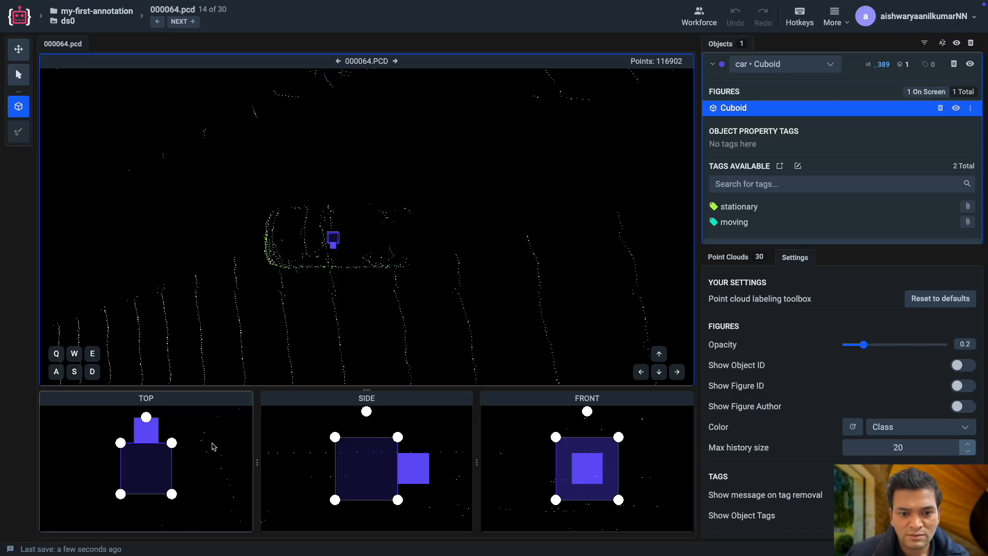
pyautogui.moveTo(197, 474); pyautogui.dragTo(199, 463)
pyautogui.scroll(-3, 178, 462)
pyautogui.moveTo(147, 430); pyautogui.dragTo(183, 451)
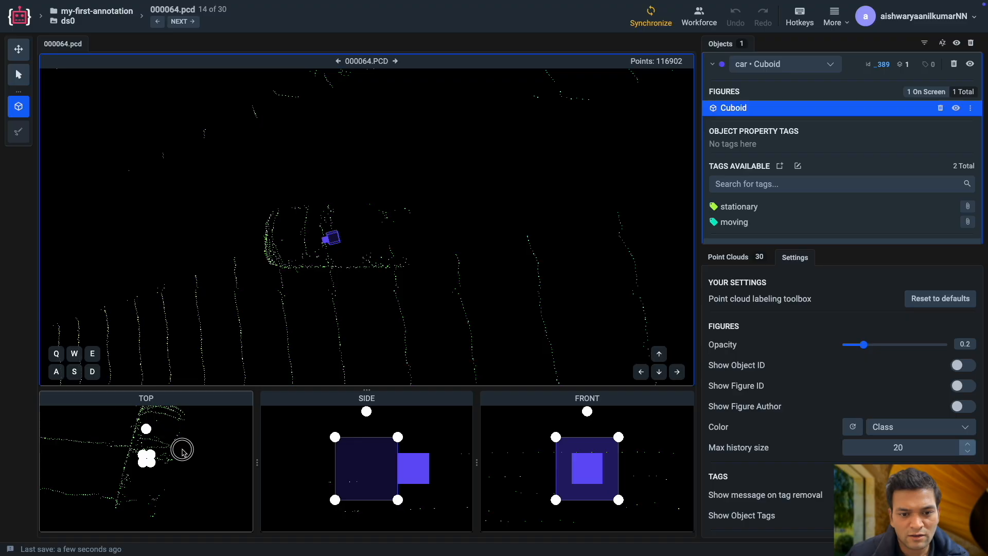
pyautogui.moveTo(193, 458); pyautogui.dragTo(148, 431)
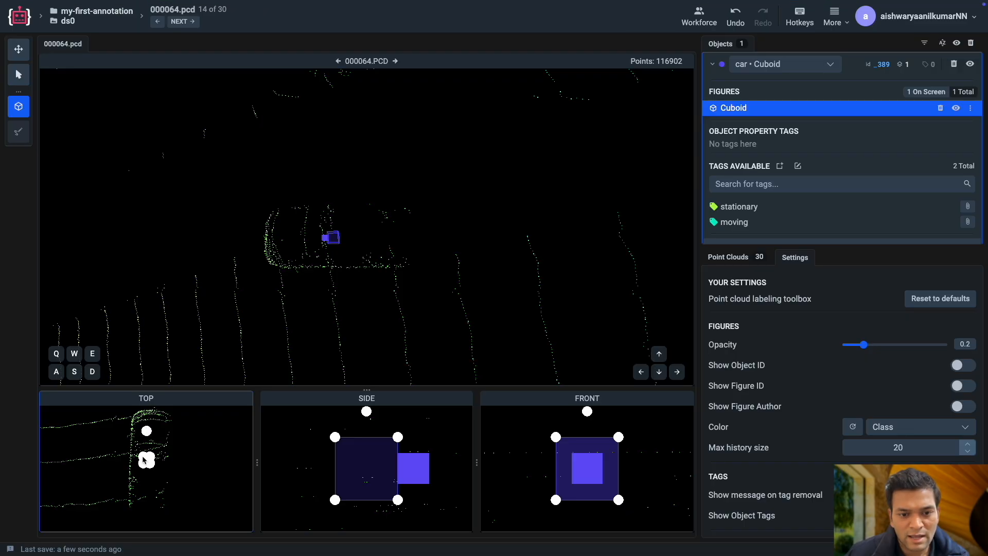
# Resize the cuboid in the top view to enclose the car's full length and width, and fine-tune its rotation.
pyautogui.moveTo(143, 457); pyautogui.dragTo(135, 430)
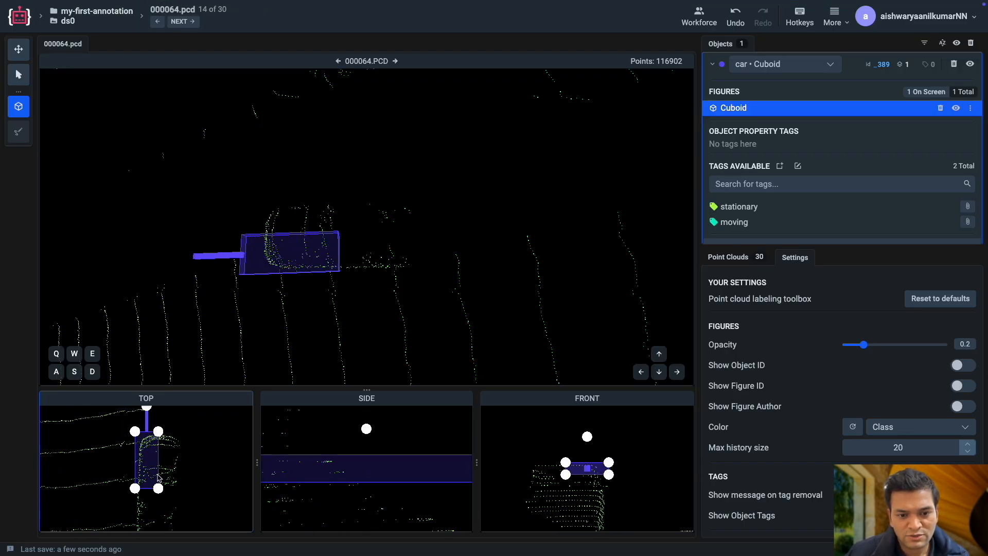
pyautogui.moveTo(159, 489); pyautogui.dragTo(172, 512)
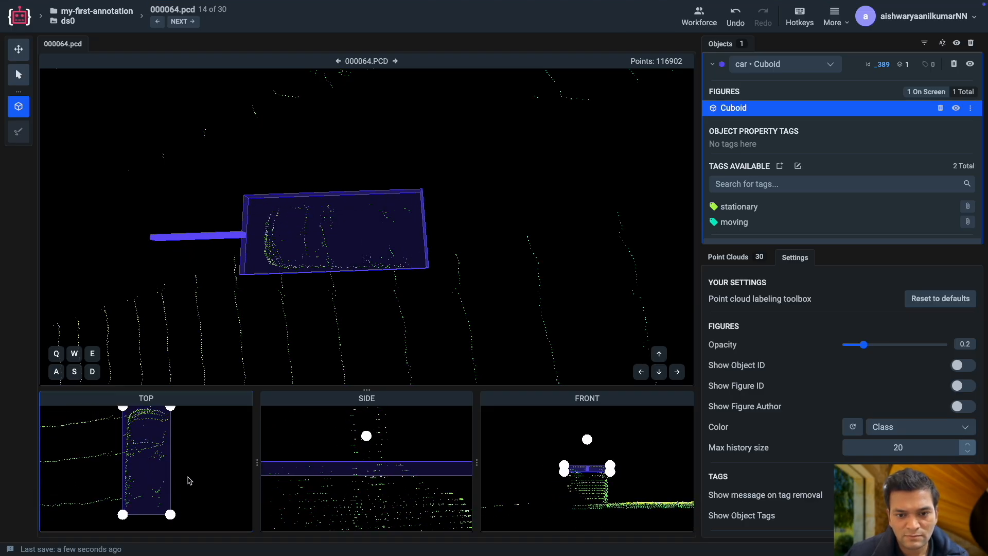
pyautogui.moveTo(181, 436); pyautogui.dragTo(181, 456, button='right')
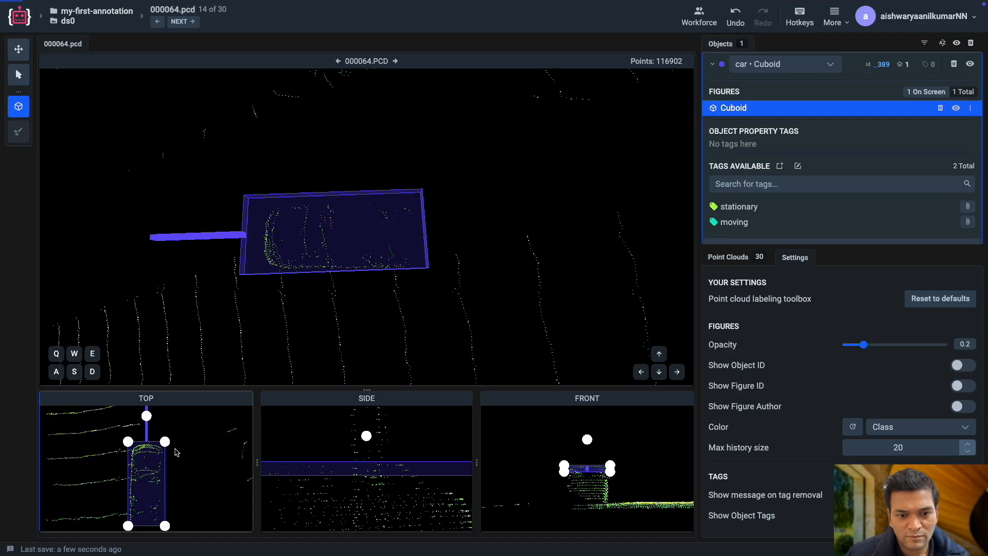
pyautogui.moveTo(149, 420); pyautogui.dragTo(150, 421)
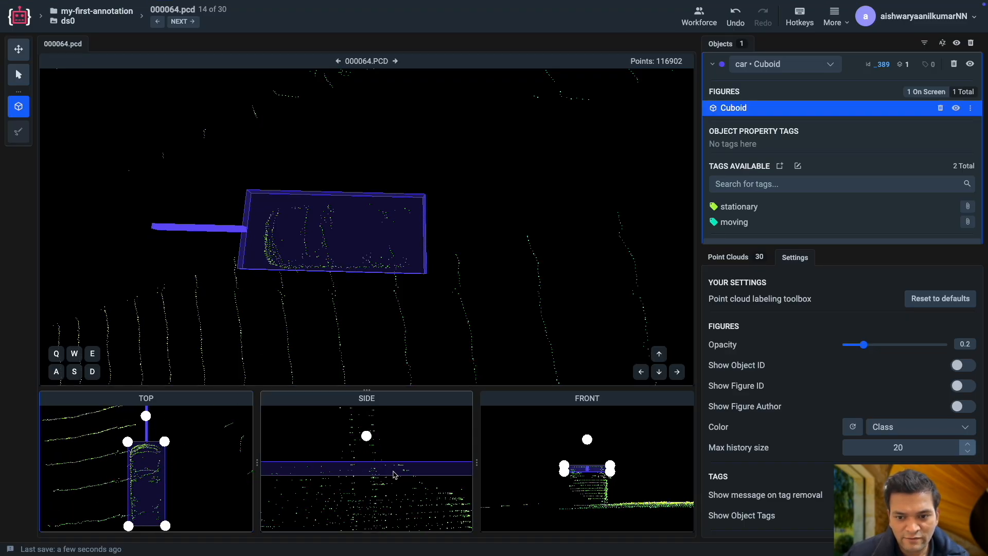
# Stretch the cuboid vertically in the front view down to the ground and check its fit around the car from several angles.
pyautogui.moveTo(600, 488); pyautogui.dragTo(588, 481, button='right')
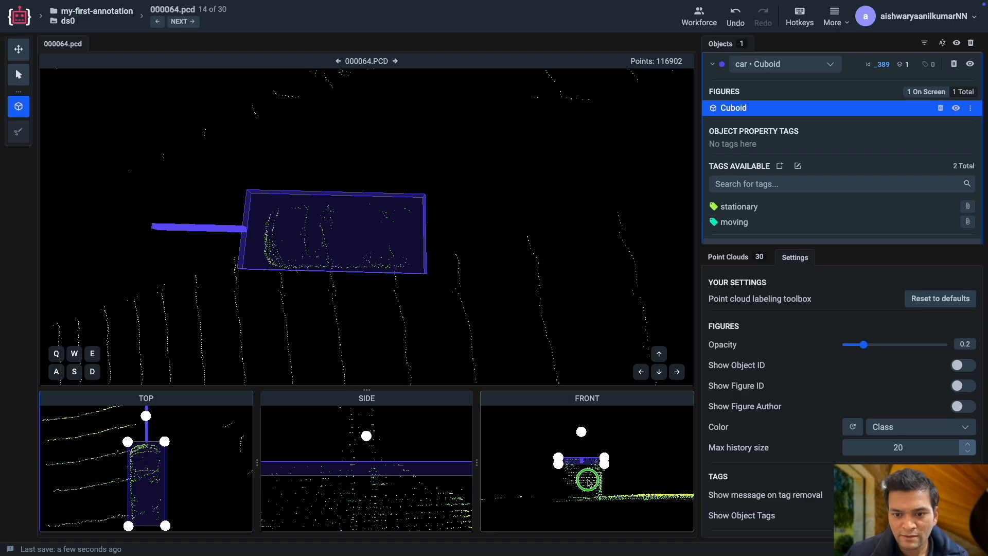
pyautogui.scroll(5, 594, 471)
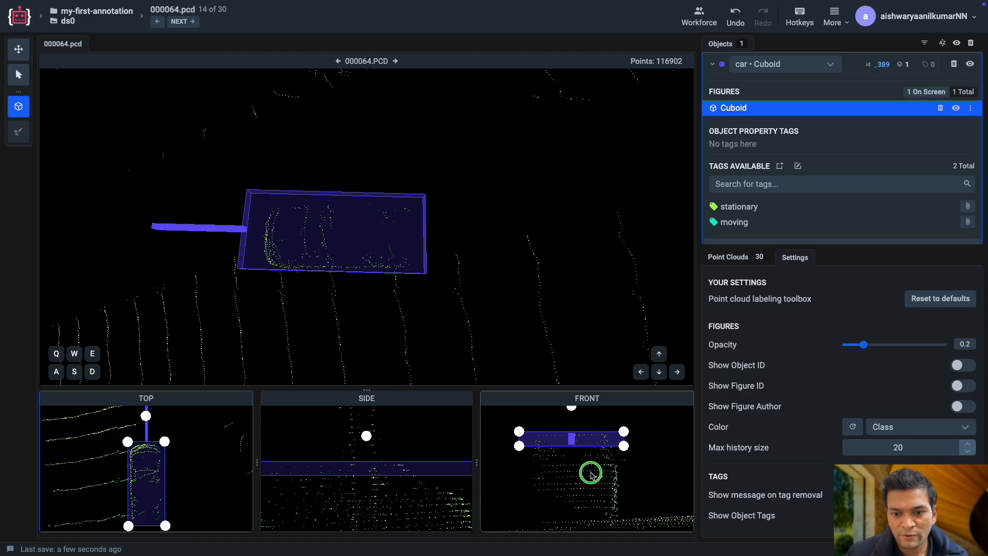
pyautogui.moveTo(623, 448); pyautogui.dragTo(623, 482)
pyautogui.moveTo(370, 301); pyautogui.dragTo(532, 251)
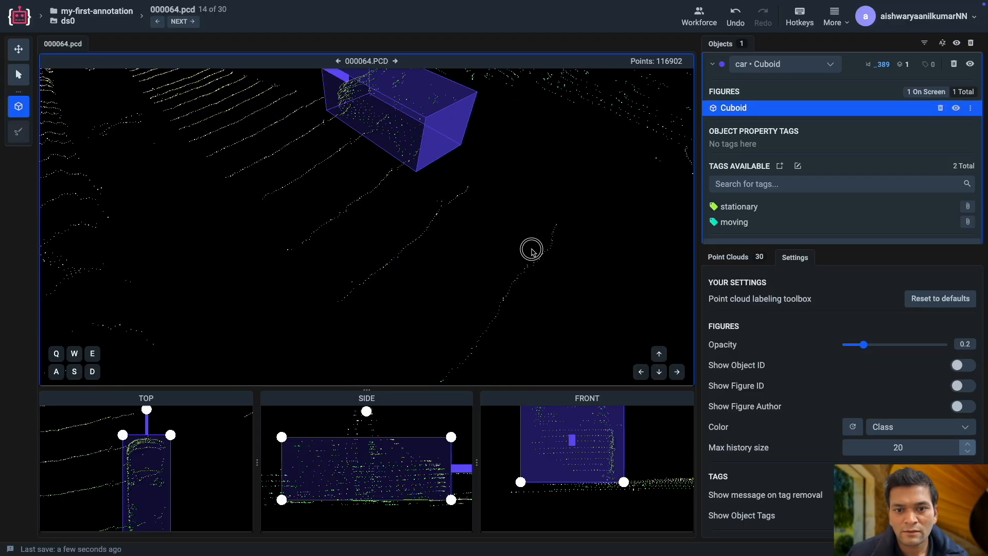
pyautogui.moveTo(388, 230); pyautogui.dragTo(388, 282)
pyautogui.moveTo(418, 216); pyautogui.dragTo(238, 291)
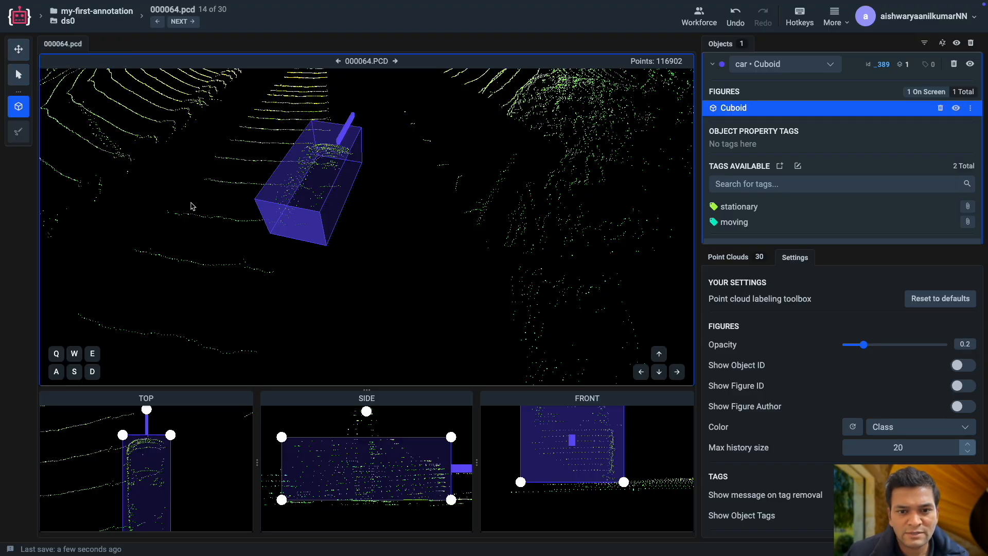
# Leave the cuboid tool, deselect the fitted car cuboid and collapse the car's details in the object list.
pyautogui.press('Escape')
pyautogui.press('Escape')
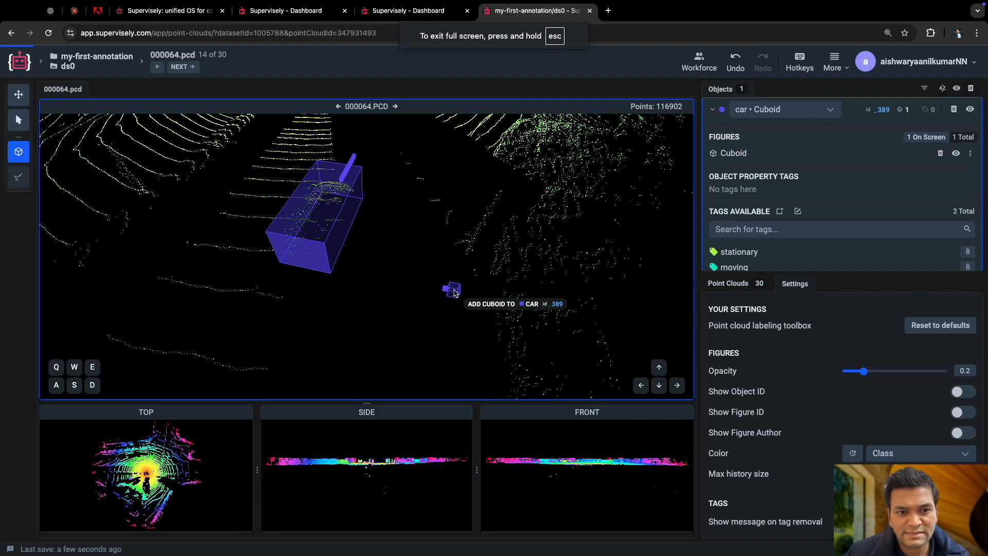
pyautogui.press('Escape')
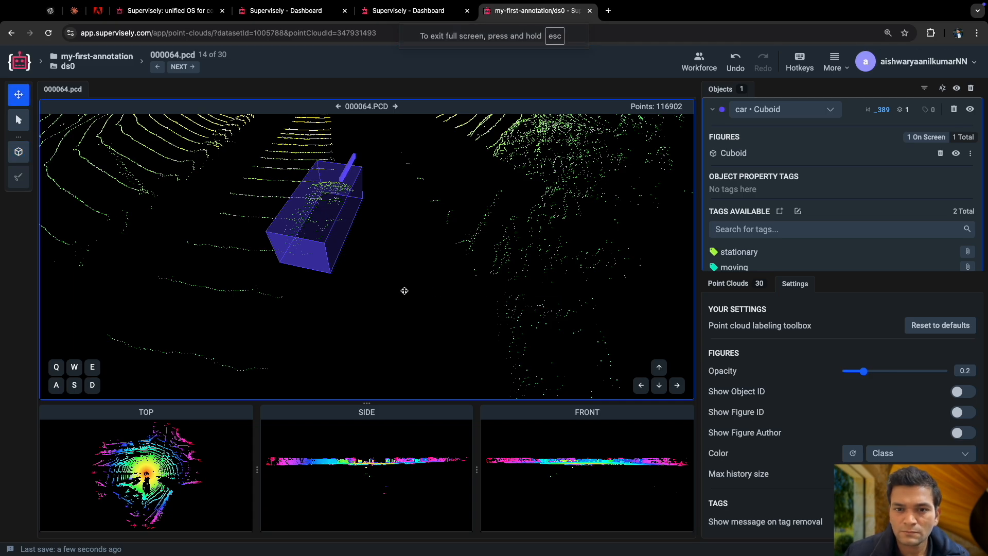
pyautogui.moveTo(332, 289); pyautogui.dragTo(443, 310)
pyautogui.click(715, 110)
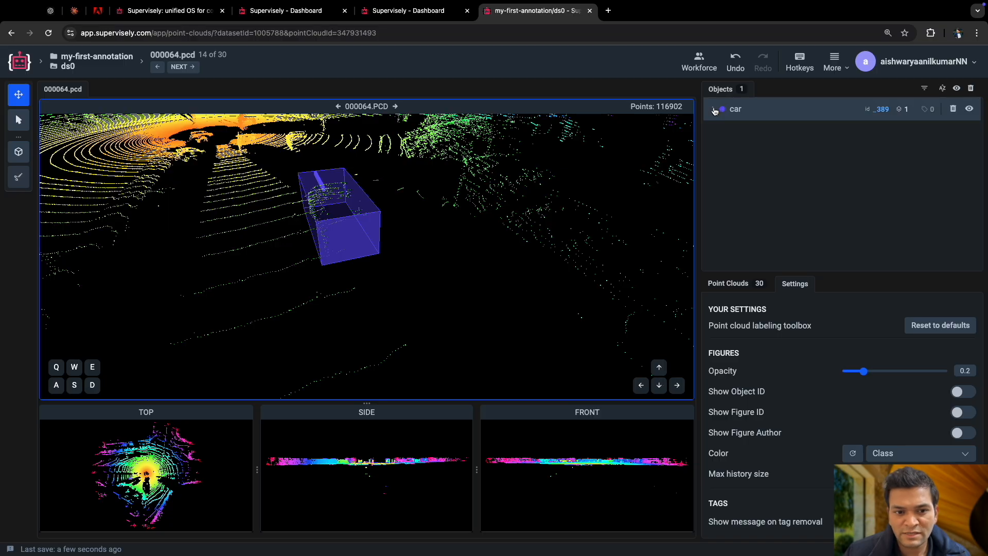
# Place a new car cuboid in the middle of another nearby car's point cluster as a separate object, and collapse its details.
pyautogui.moveTo(277, 305); pyautogui.dragTo(246, 315)
pyautogui.moveTo(172, 314); pyautogui.dragTo(264, 302)
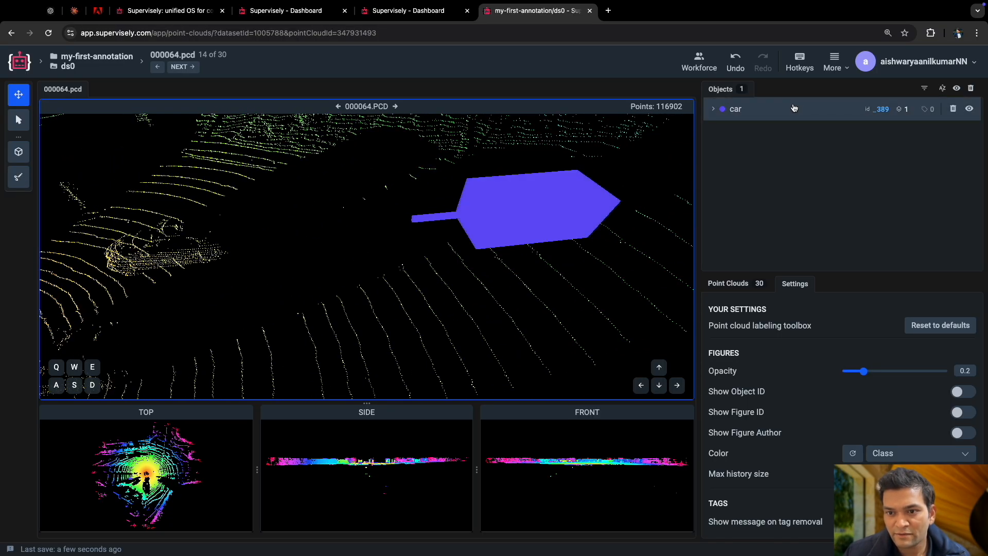
pyautogui.moveTo(346, 280); pyautogui.dragTo(254, 251)
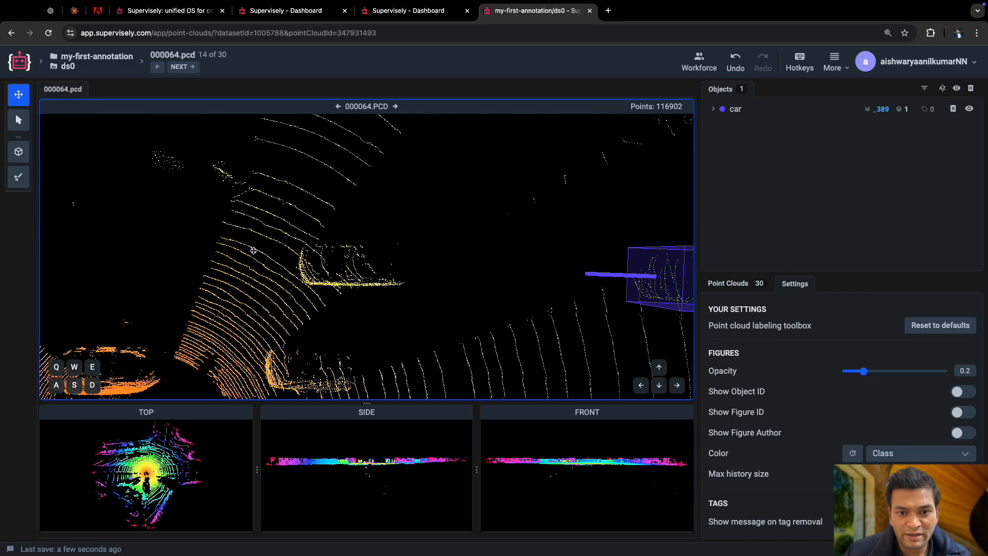
pyautogui.click(19, 153)
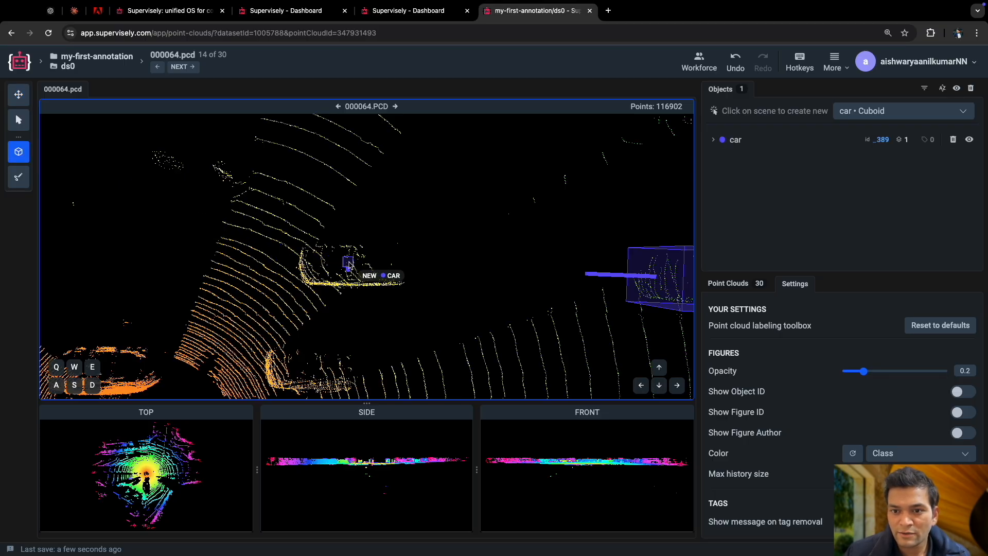
pyautogui.click(349, 264)
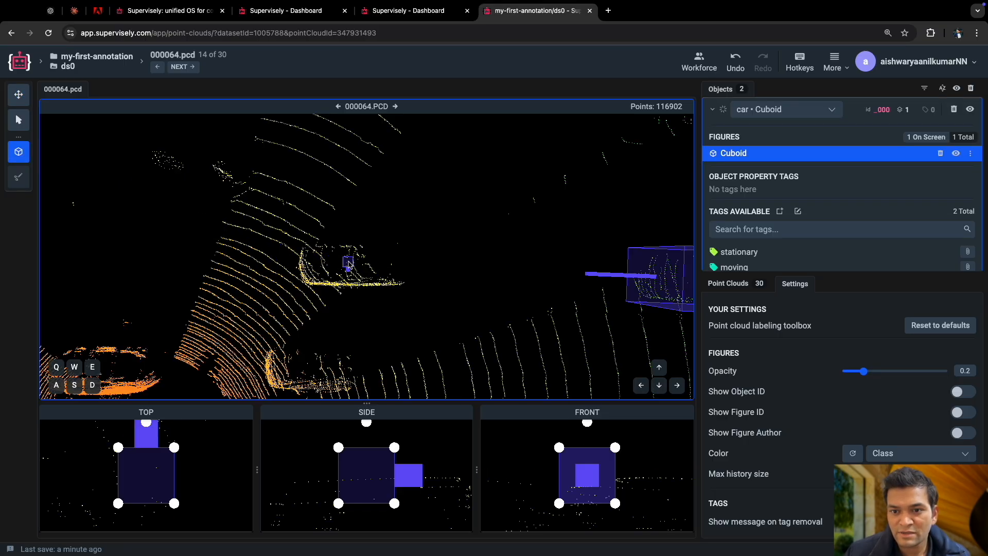
pyautogui.click(713, 110)
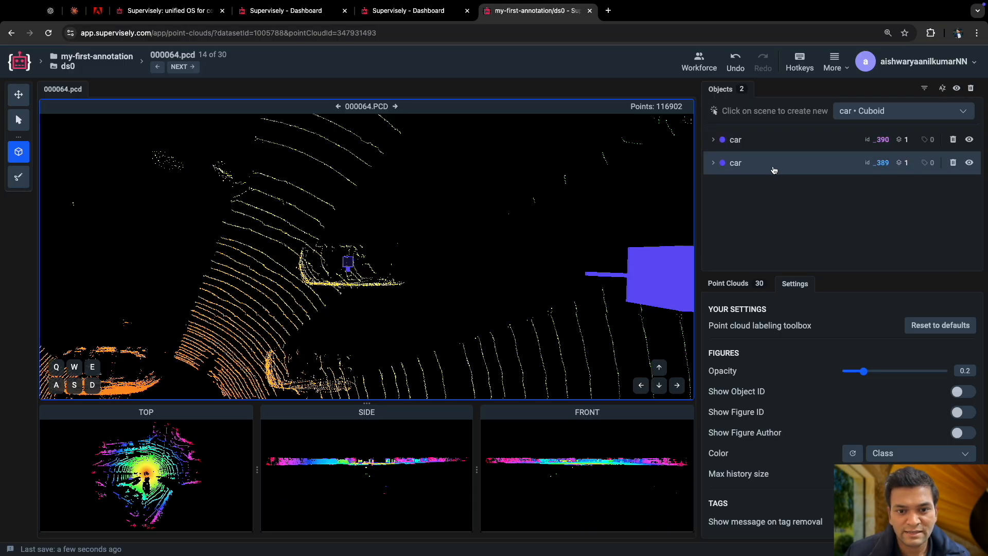
pyautogui.press('Escape')
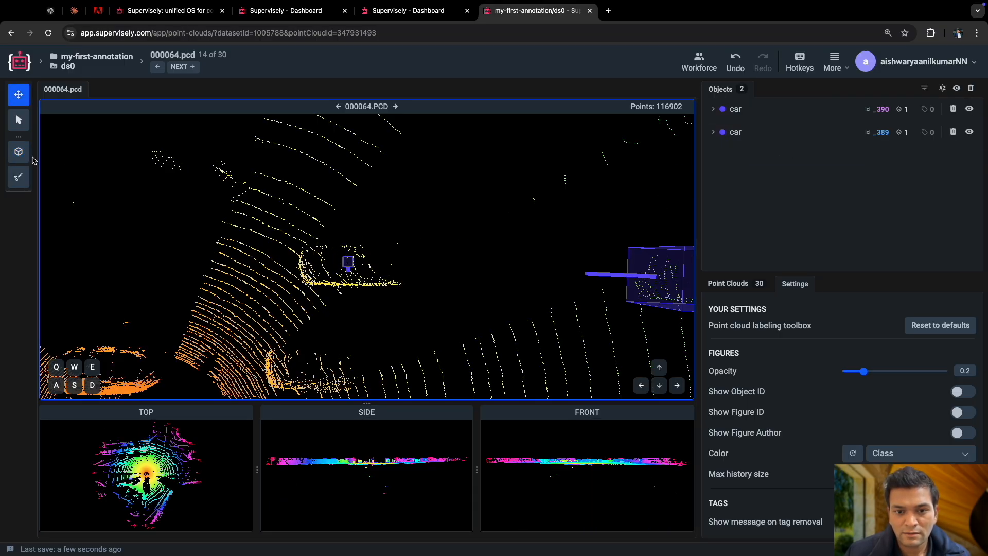
# Select the second car's cuboid and rotate it in the top view so its direction arrow runs along the car's length.
pyautogui.click(348, 269)
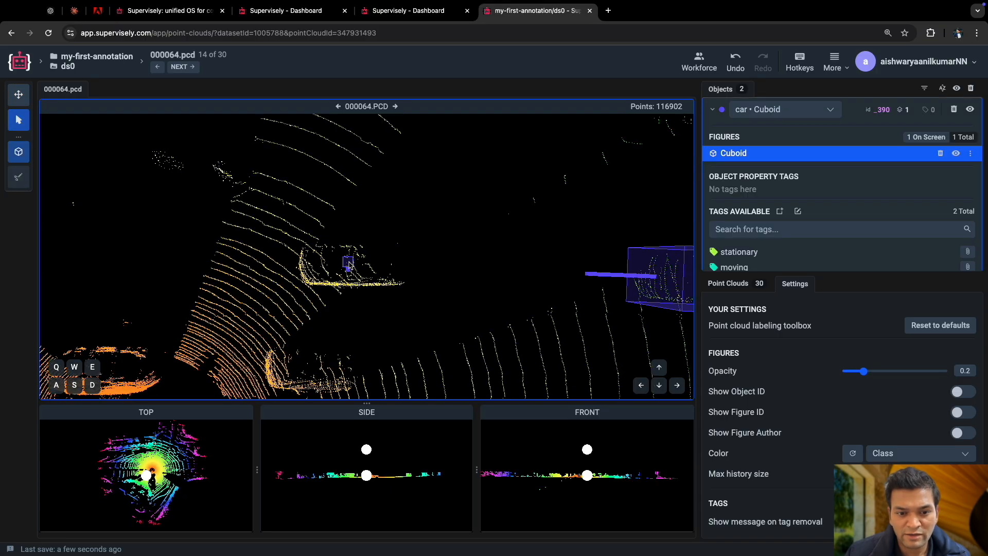
pyautogui.scroll(-10, 407, 302)
pyautogui.scroll(3, 398, 292)
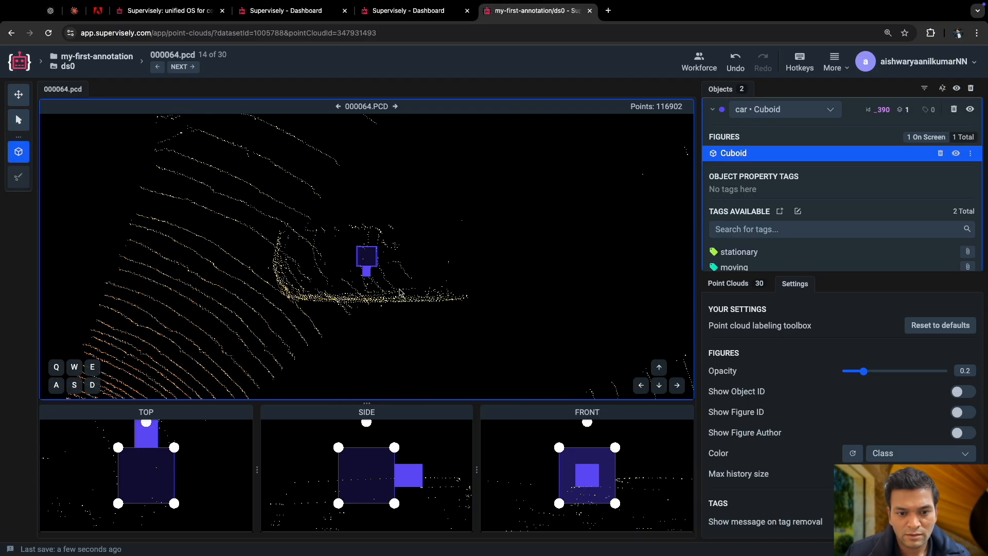
pyautogui.scroll(-5, 191, 451)
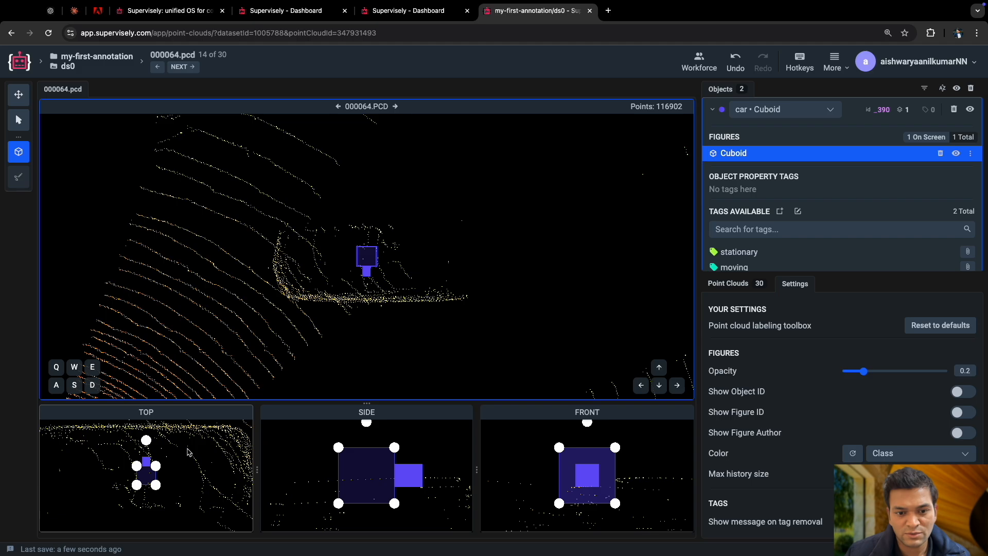
pyautogui.moveTo(151, 449); pyautogui.dragTo(210, 471)
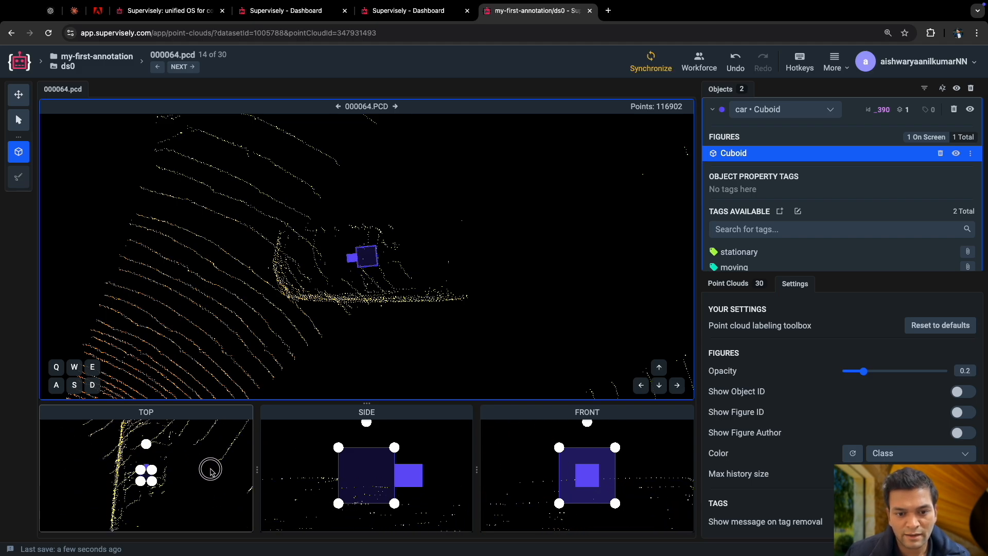
pyautogui.scroll(-3, 158, 460)
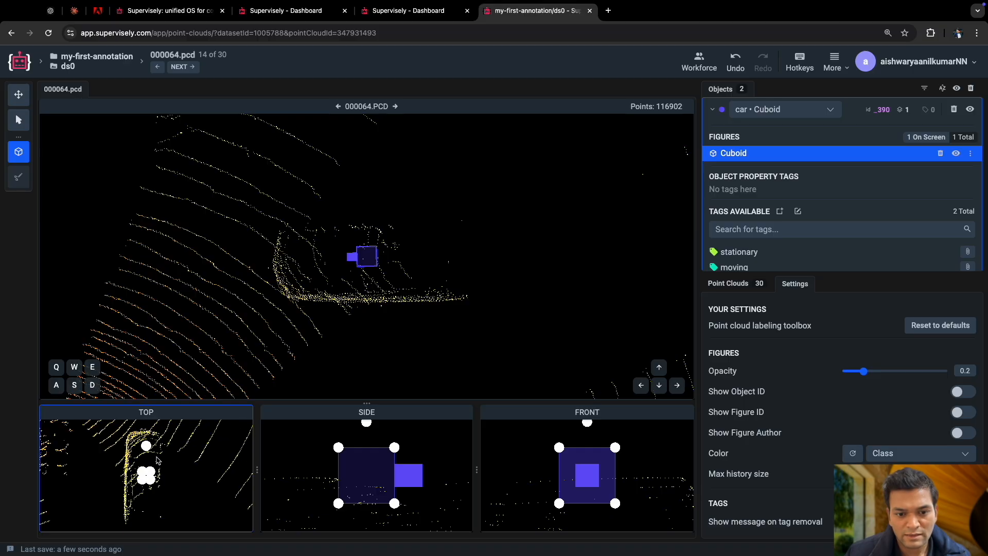
# Resize the second car's cuboid in the top view to enclose the car's full length and width.
pyautogui.moveTo(145, 475); pyautogui.dragTo(132, 451)
pyautogui.moveTo(159, 495); pyautogui.dragTo(165, 516)
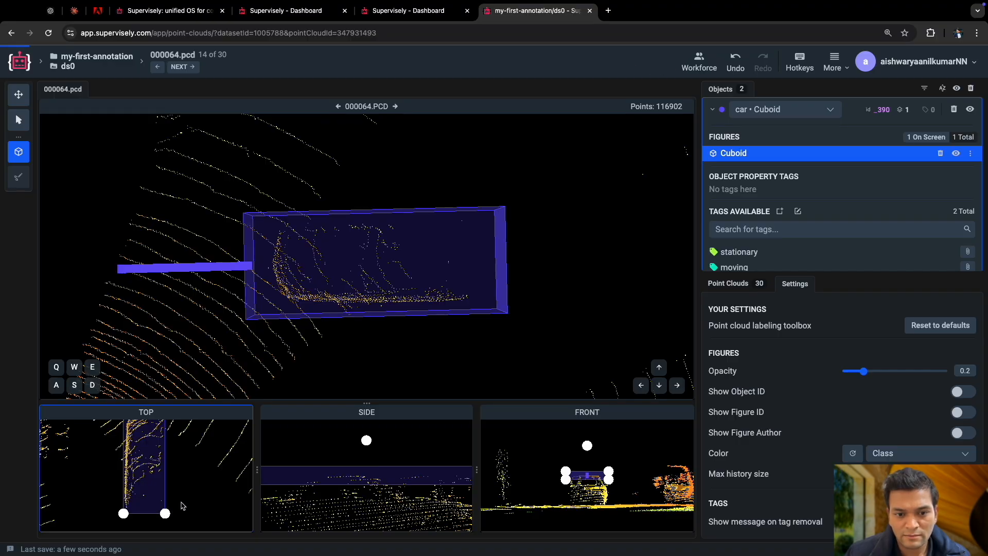
pyautogui.moveTo(185, 479); pyautogui.dragTo(190, 497)
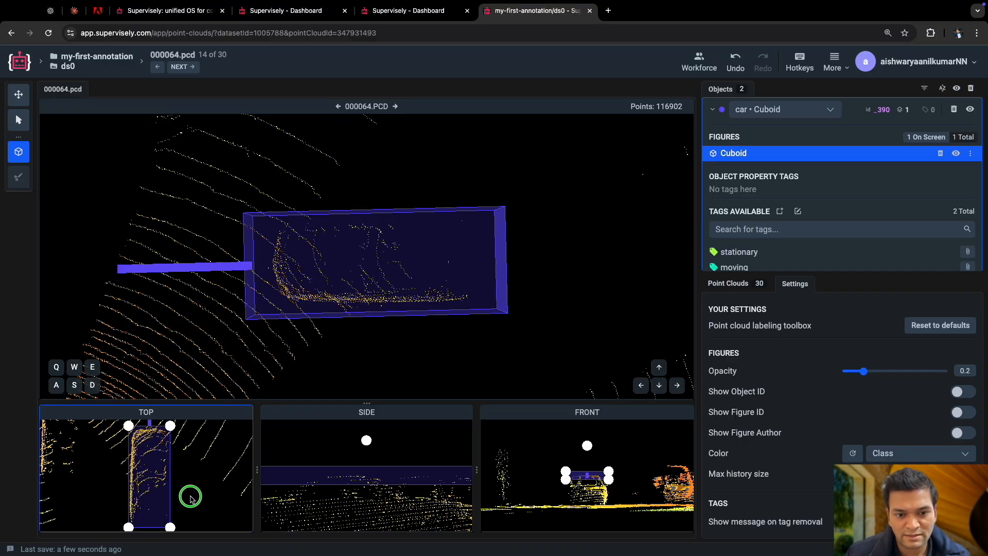
pyautogui.moveTo(169, 423); pyautogui.dragTo(170, 423)
pyautogui.moveTo(193, 465); pyautogui.dragTo(186, 487)
# Adjust the second car's cuboid in the side and front views to span the car's height down to the ground and fit its width.
pyautogui.scroll(-5, 188, 468)
pyautogui.scroll(-3, 399, 500)
pyautogui.scroll(-1, 398, 499)
pyautogui.moveTo(399, 498); pyautogui.dragTo(433, 482)
pyautogui.scroll(5, 653, 489)
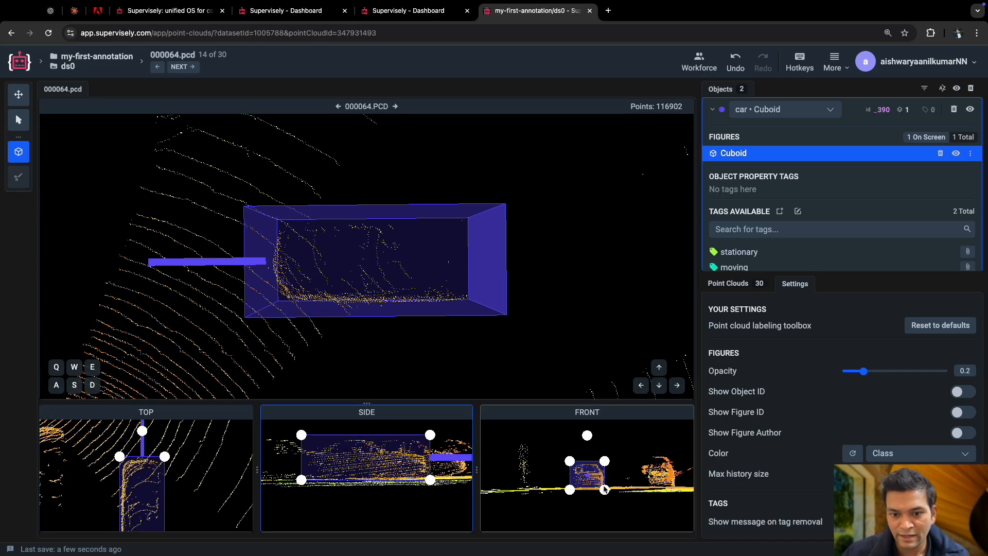
pyautogui.moveTo(657, 487); pyautogui.dragTo(659, 489)
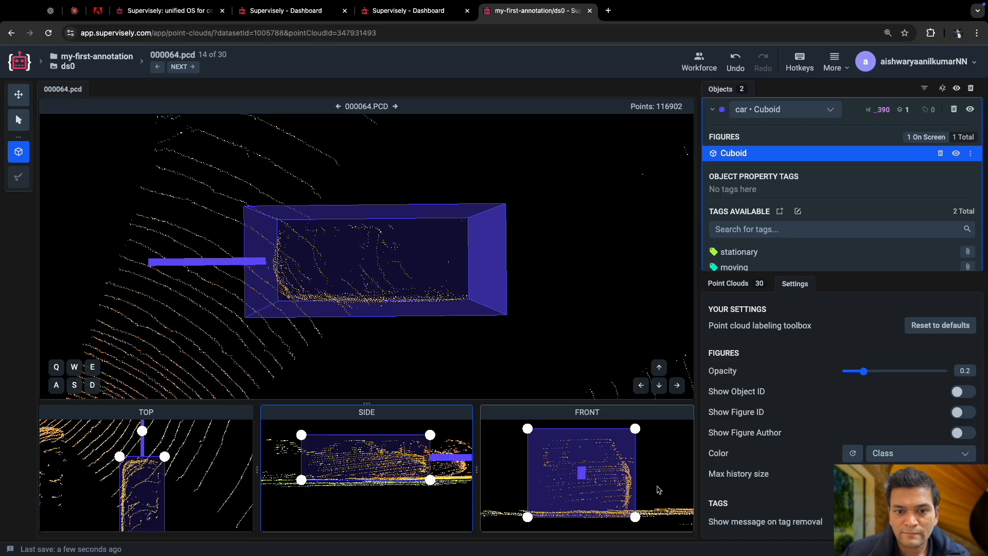
pyautogui.moveTo(527, 517); pyautogui.dragTo(530, 514)
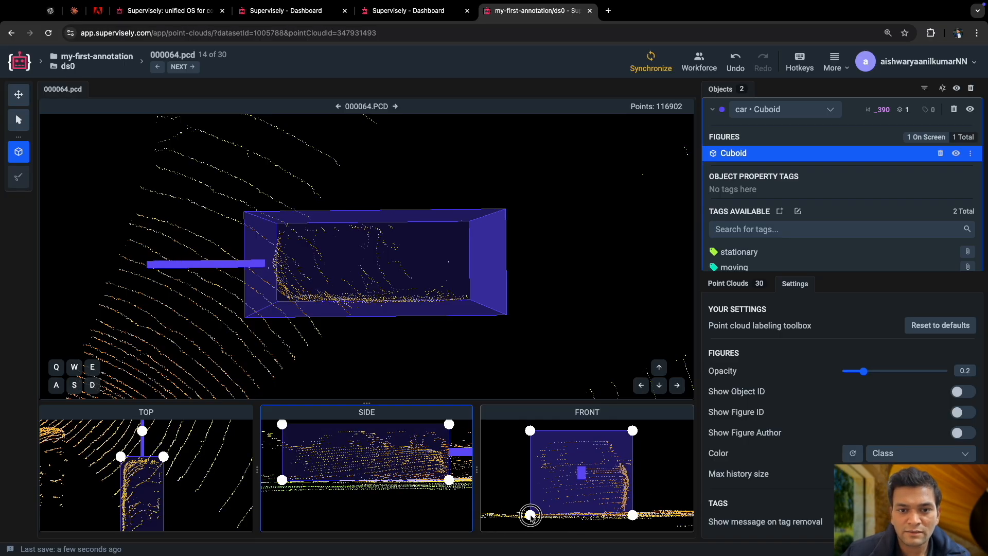
# Check the second cuboid's fit around the car from several angles, deselect it and collapse its details in the object list.
pyautogui.moveTo(352, 375); pyautogui.dragTo(338, 179)
pyautogui.scroll(2, 373, 318)
pyautogui.scroll(-8, 372, 317)
pyautogui.moveTo(348, 212); pyautogui.dragTo(401, 314)
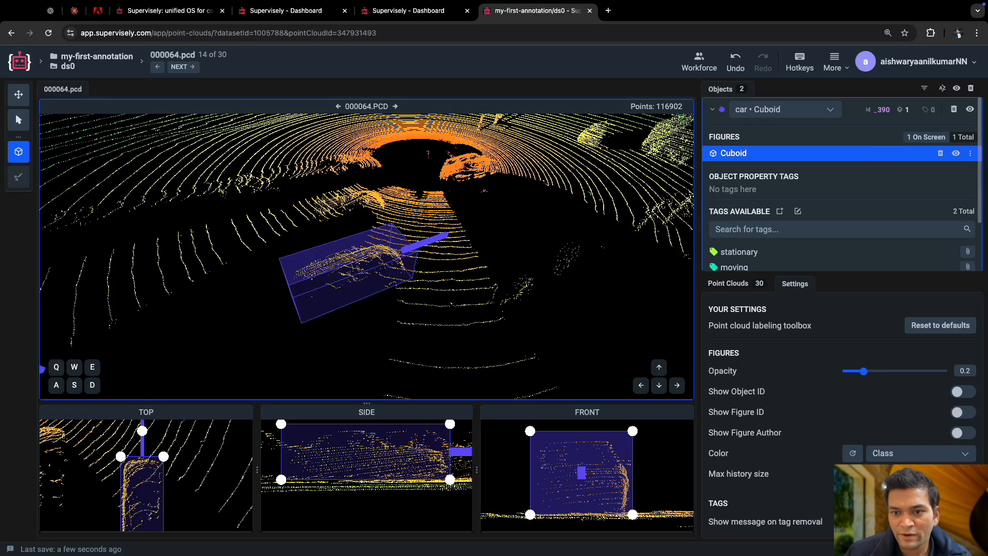
pyautogui.moveTo(864, 371)
pyautogui.mouseDown()
pyautogui.moveTo(856, 372)
pyautogui.moveTo(883, 372)
pyautogui.moveTo(870, 372)
pyautogui.mouseUp()
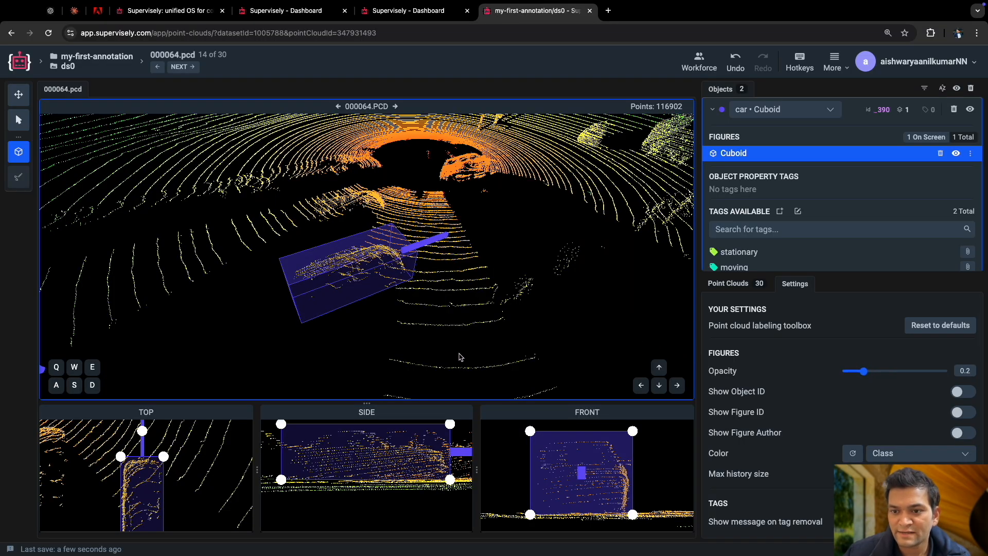
pyautogui.scroll(-4, 460, 357)
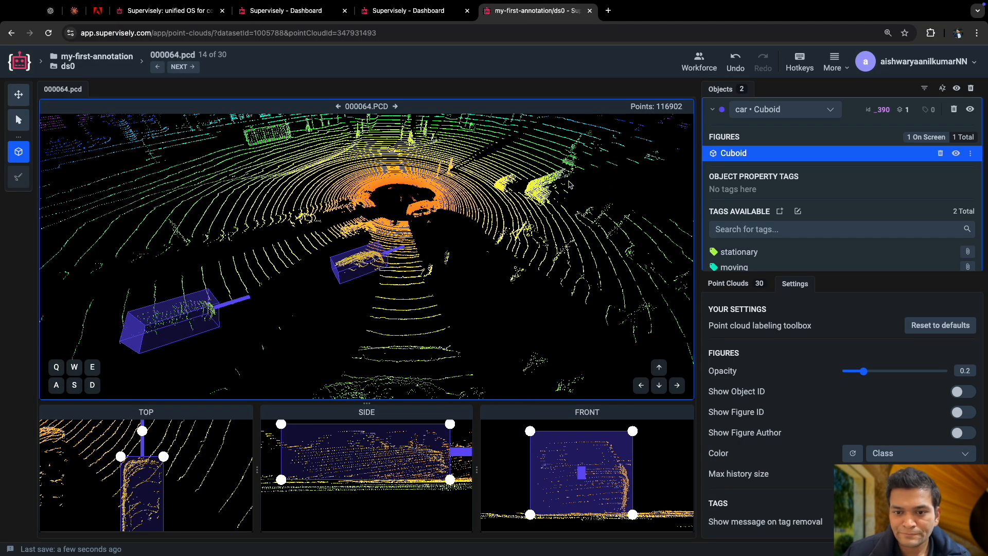
pyautogui.press('Escape')
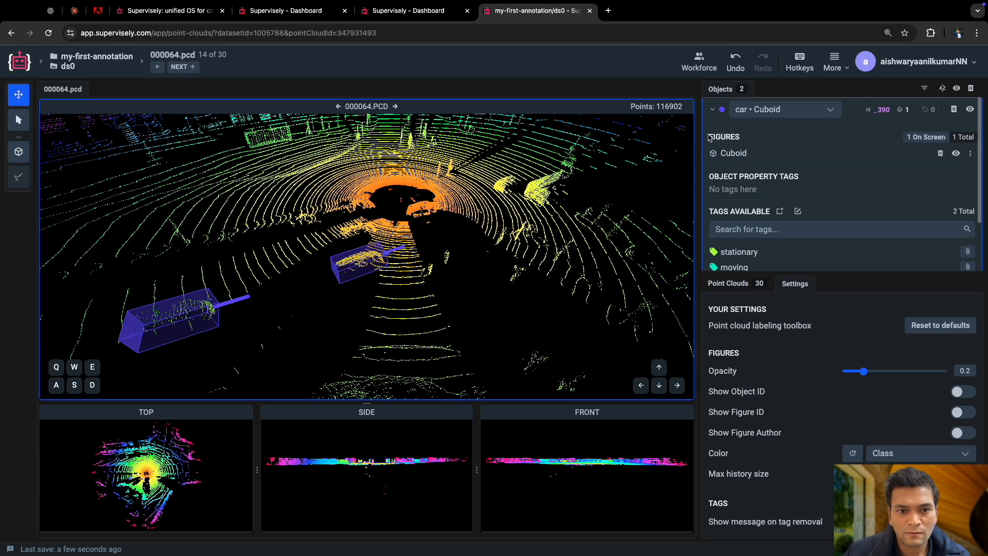
pyautogui.click(714, 111)
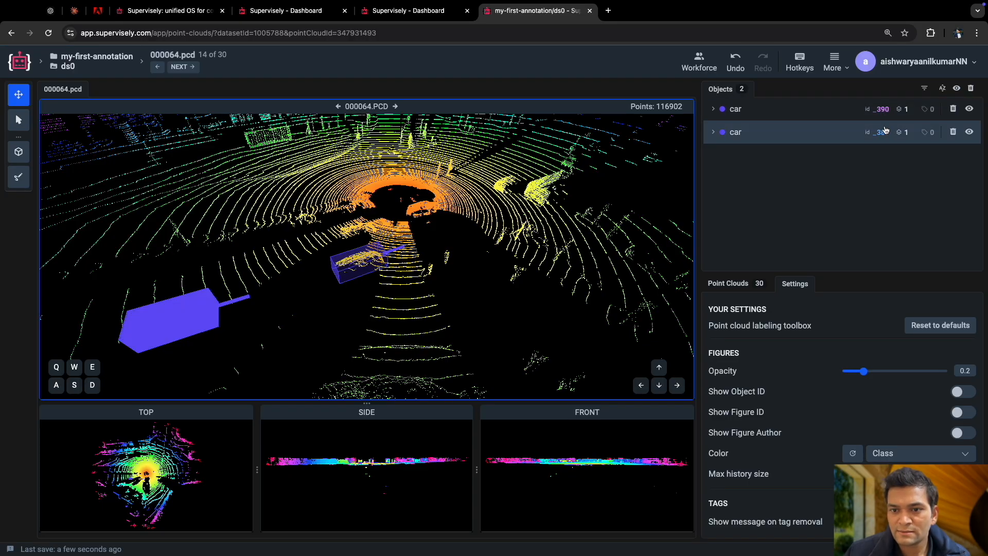
# Examine the whole 000064.pcd scene around both annotated cars for other objects to annotate.
pyautogui.moveTo(383, 294); pyautogui.dragTo(417, 341)
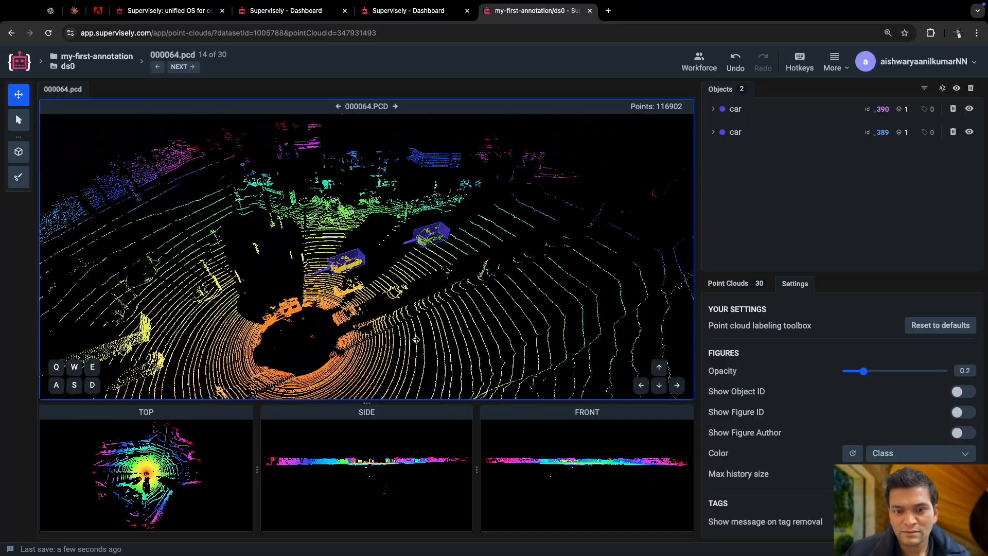
pyautogui.moveTo(348, 345); pyautogui.dragTo(399, 335)
pyautogui.scroll(-3, 398, 334)
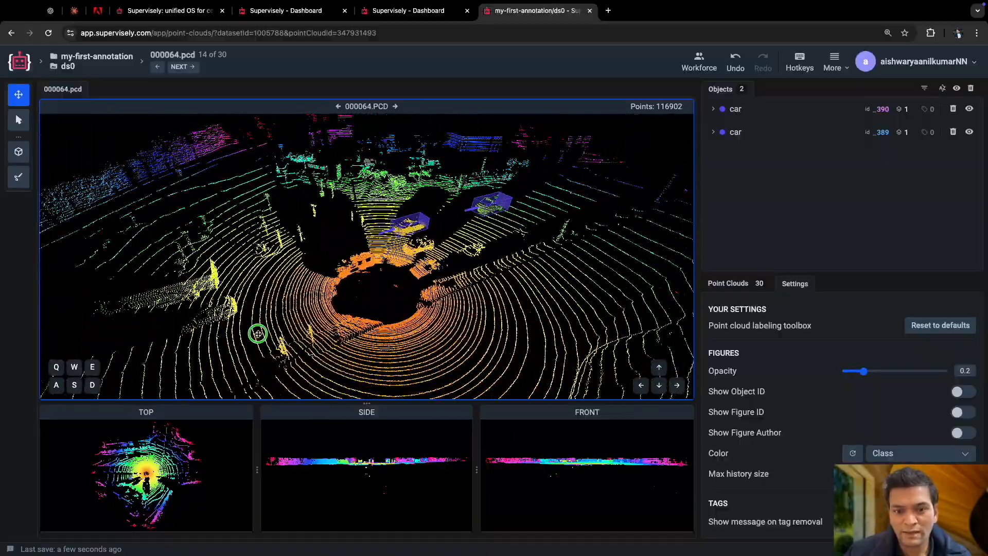
pyautogui.moveTo(258, 333); pyautogui.dragTo(376, 313, button='right')
pyautogui.scroll(-5, 376, 314)
pyautogui.scroll(10, 378, 315)
pyautogui.scroll(-10, 378, 322)
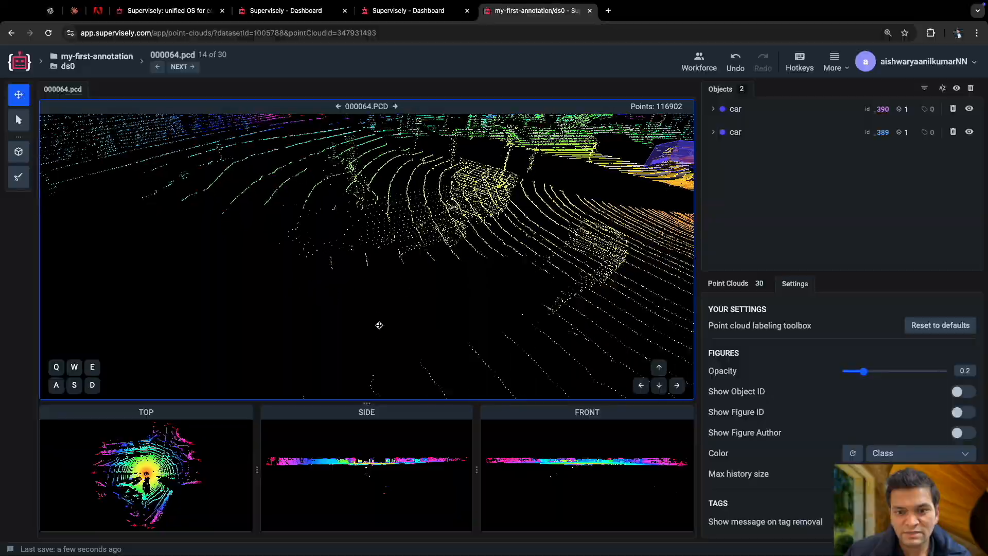
pyautogui.moveTo(281, 293); pyautogui.dragTo(549, 308)
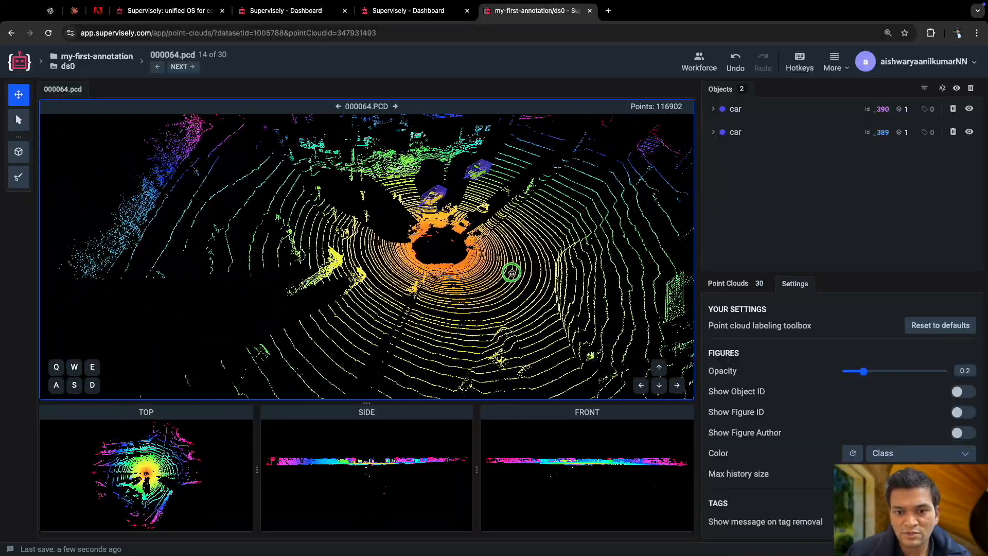
# Open 000068.pcd from the project's point clouds, and switch to 000070.pcd.
pyautogui.click(748, 286)
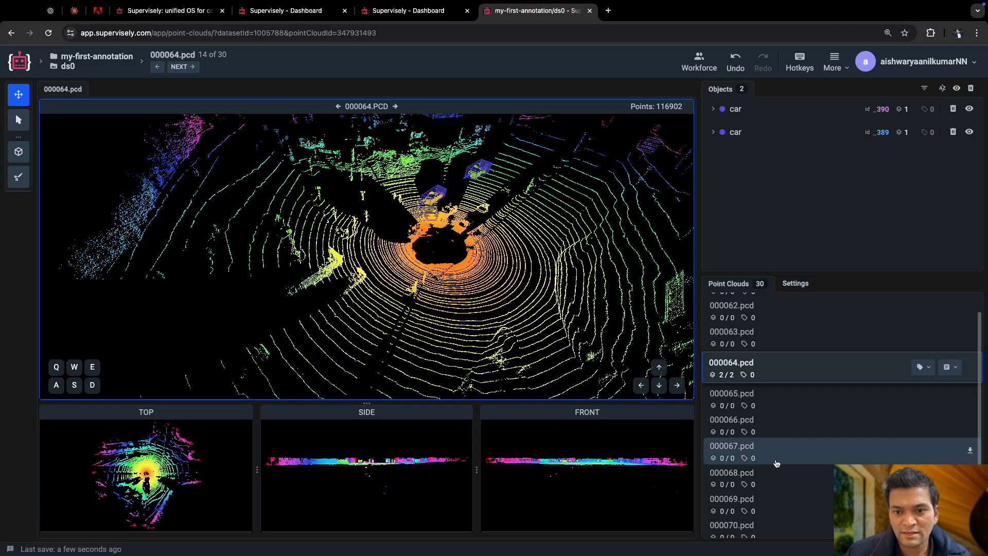
pyautogui.click(764, 463)
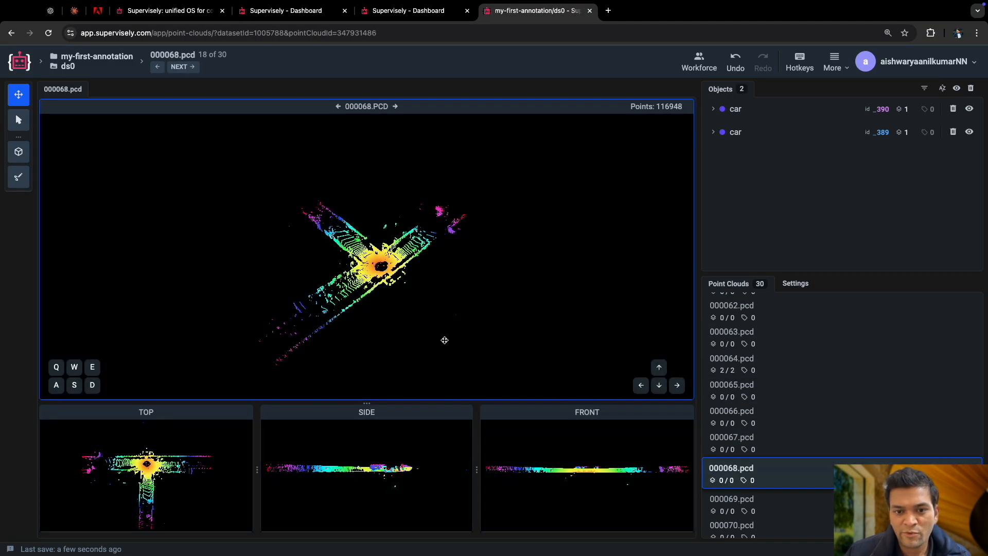
pyautogui.rightClick(786, 413)
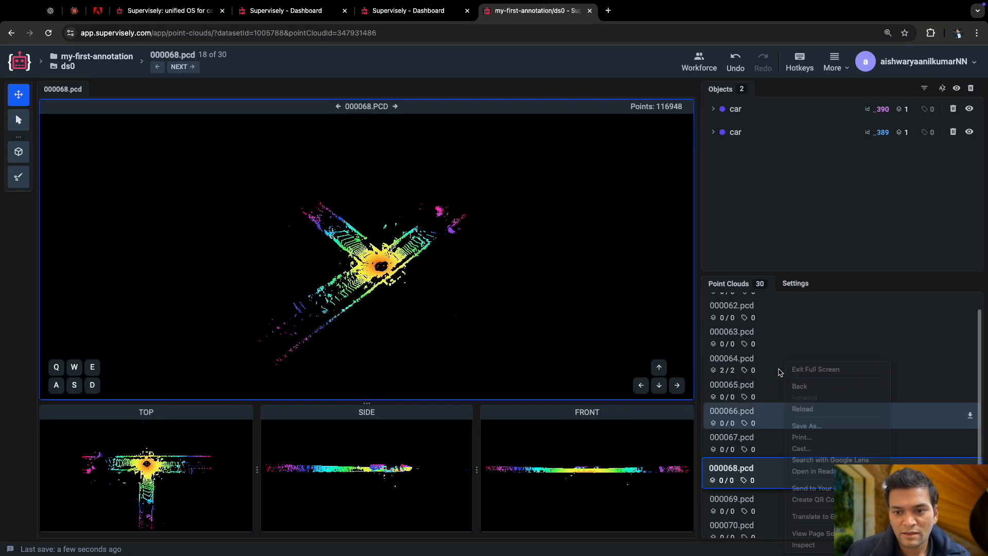
pyautogui.click(778, 372)
pyautogui.scroll(-1, 748, 431)
pyautogui.click(743, 496)
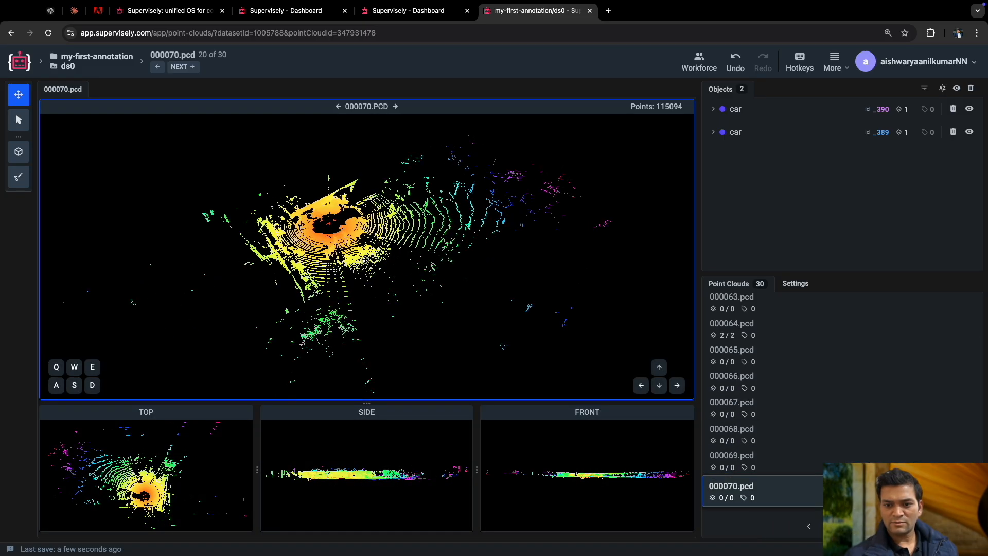
# Examine the points of 000070.pcd up close and from several viewing angles.
pyautogui.scroll(3, 365, 260)
pyautogui.moveTo(414, 307); pyautogui.dragTo(200, 290)
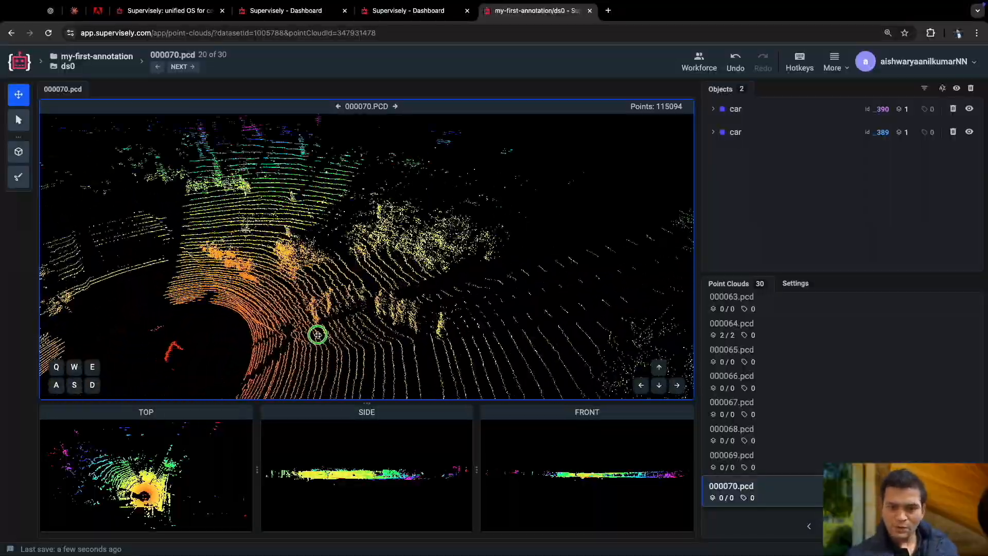
pyautogui.moveTo(444, 232); pyautogui.dragTo(315, 264)
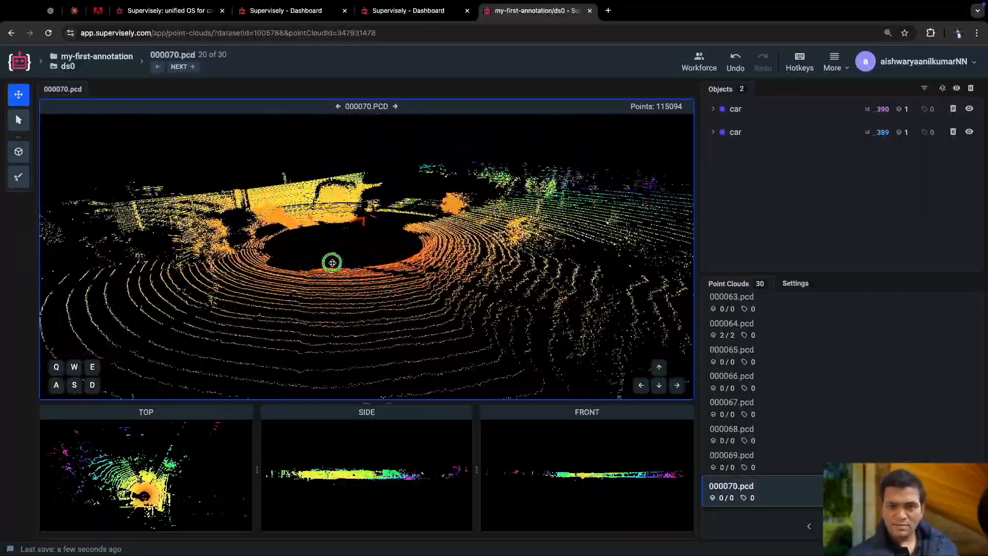
pyautogui.moveTo(433, 259); pyautogui.dragTo(510, 263)
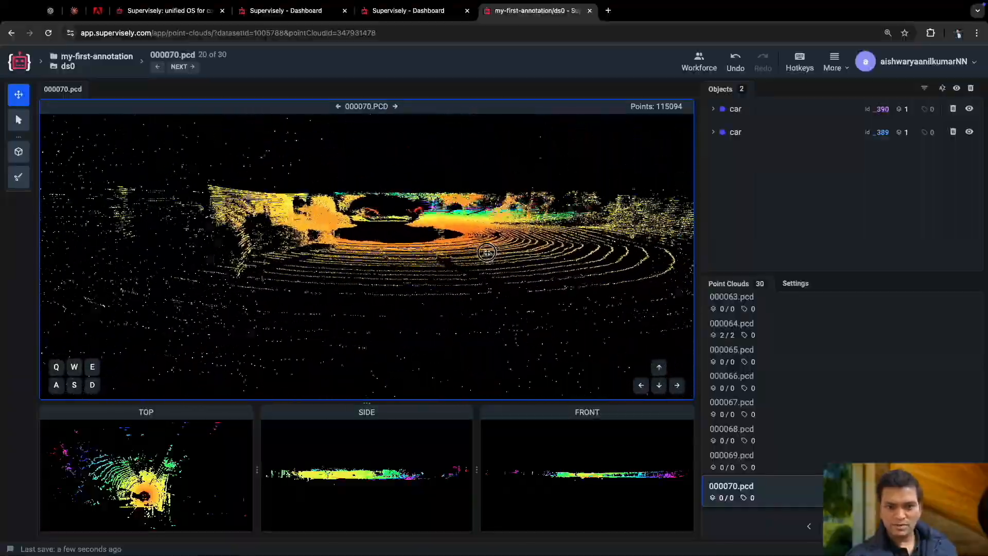
# Place a new pedestrian cuboid on the small isolated point cluster among the ground rings of 000070.pcd.
pyautogui.moveTo(453, 253); pyautogui.dragTo(419, 290)
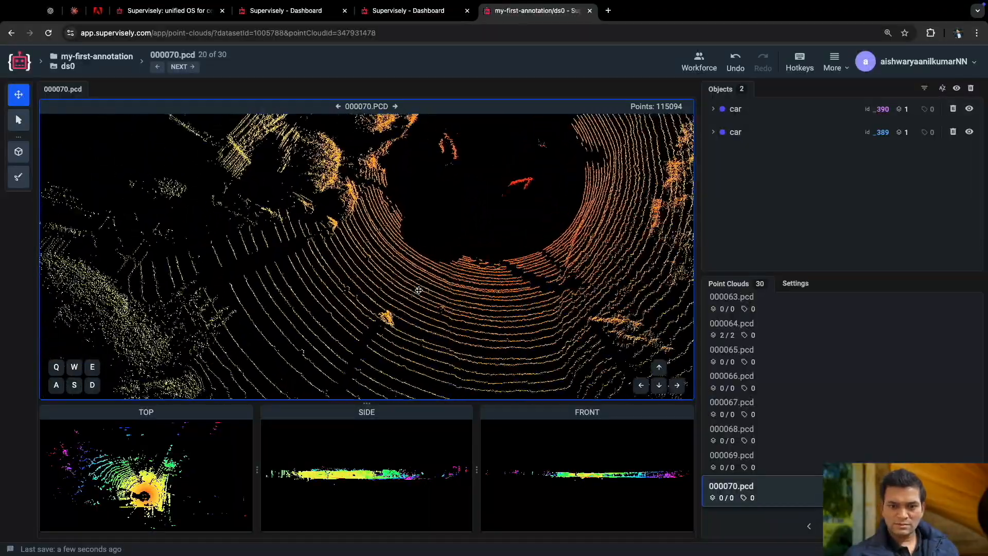
pyautogui.click(19, 149)
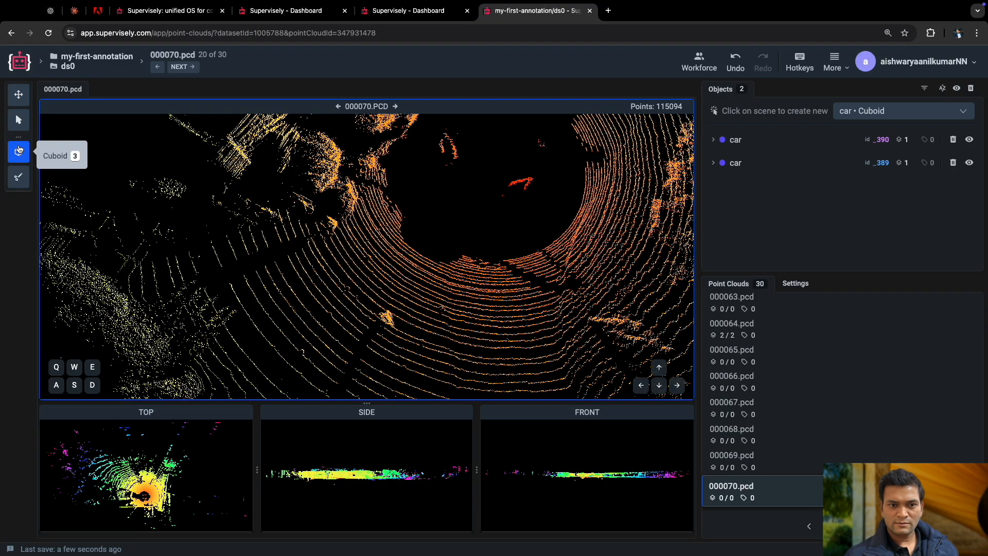
pyautogui.click(908, 110)
pyautogui.click(874, 179)
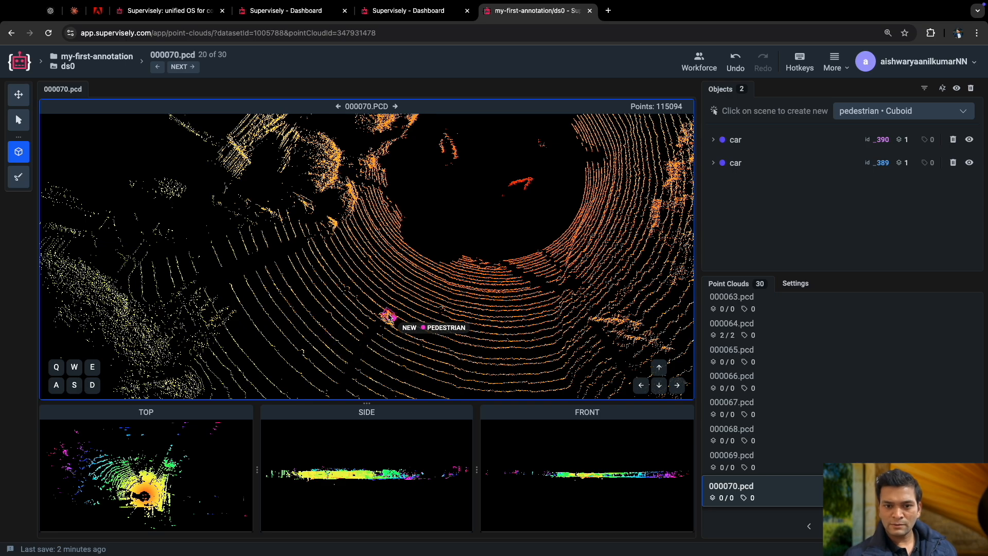
pyautogui.click(390, 319)
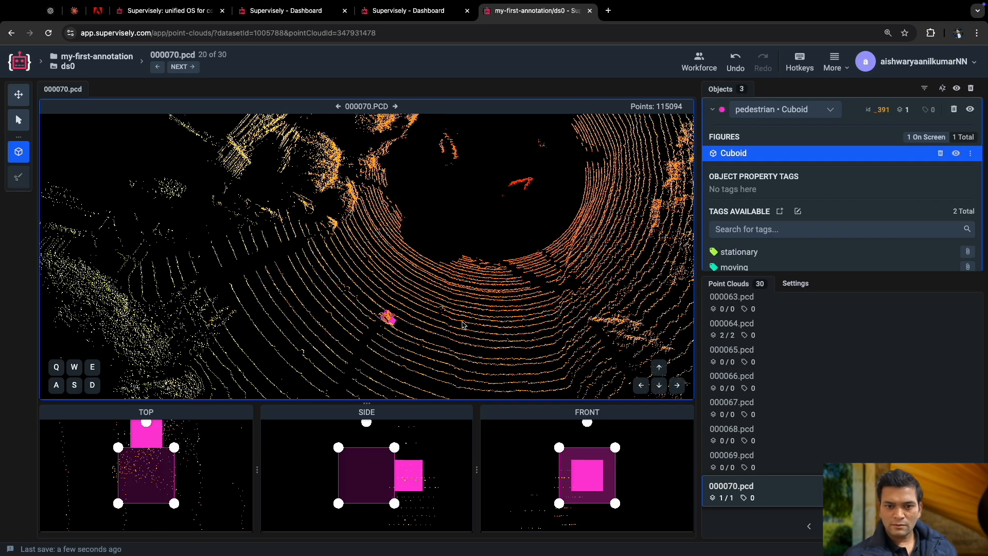
# Move and resize the pedestrian cuboid's footprint in the top projection to enclose the whole point cluster.
pyautogui.scroll(-3, 184, 496)
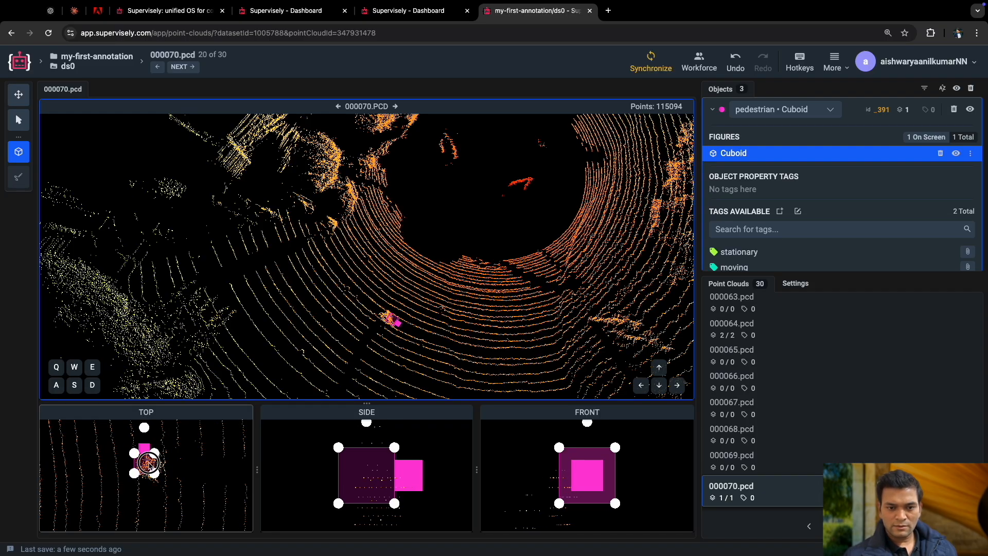
pyautogui.moveTo(155, 473); pyautogui.dragTo(163, 494)
pyautogui.scroll(-5, 415, 493)
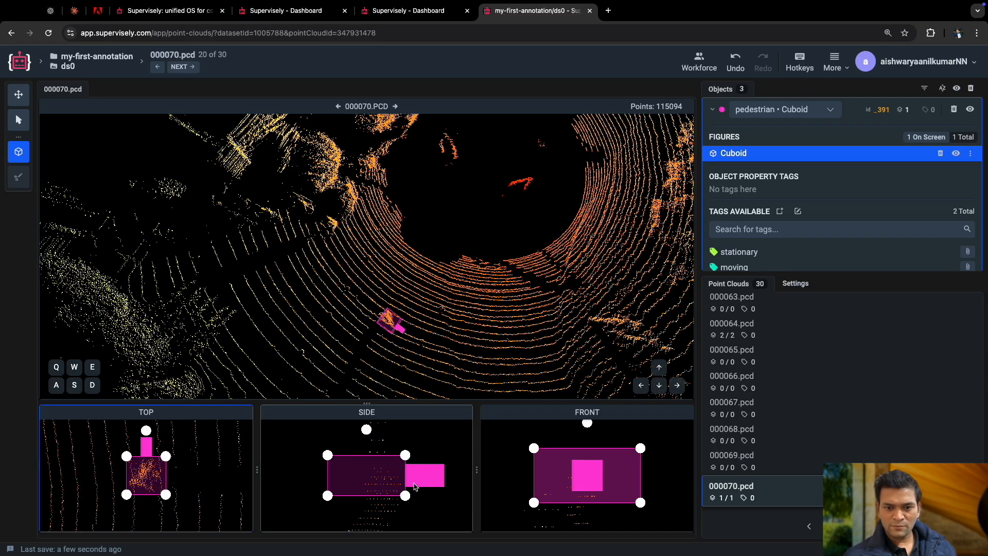
# Fit the pedestrian cuboid's height and width to the figure's points in the side and front projections, from head to ground.
pyautogui.moveTo(411, 490); pyautogui.dragTo(412, 478, button='right')
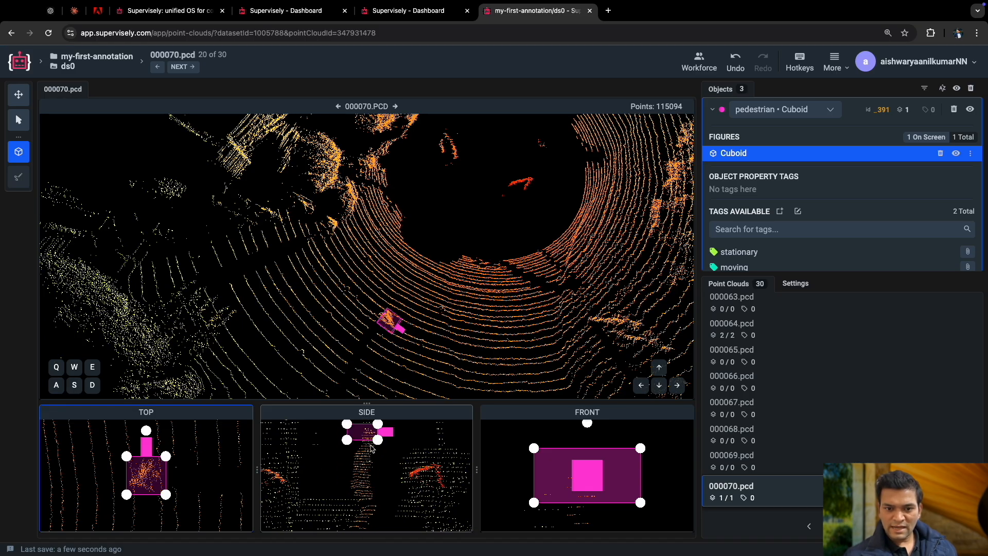
pyautogui.moveTo(378, 441); pyautogui.dragTo(378, 497)
pyautogui.scroll(-3, 379, 470)
pyautogui.moveTo(382, 454); pyautogui.dragTo(387, 491, button='right')
pyautogui.moveTo(393, 450); pyautogui.dragTo(373, 453, button='right')
pyautogui.scroll(5, 607, 473)
pyautogui.scroll(-3, 607, 472)
pyautogui.moveTo(602, 463); pyautogui.dragTo(609, 480, button='right')
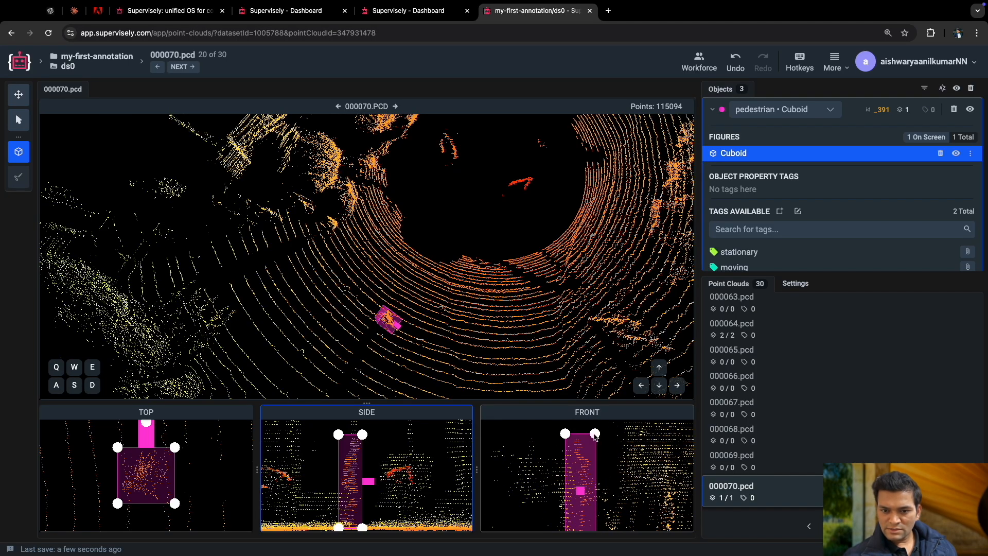
pyautogui.moveTo(595, 435); pyautogui.dragTo(597, 435)
# Check the pedestrian cuboid's fit from several angles, collapse its details in the object list and leave cuboid creation.
pyautogui.moveTo(458, 345); pyautogui.dragTo(365, 348)
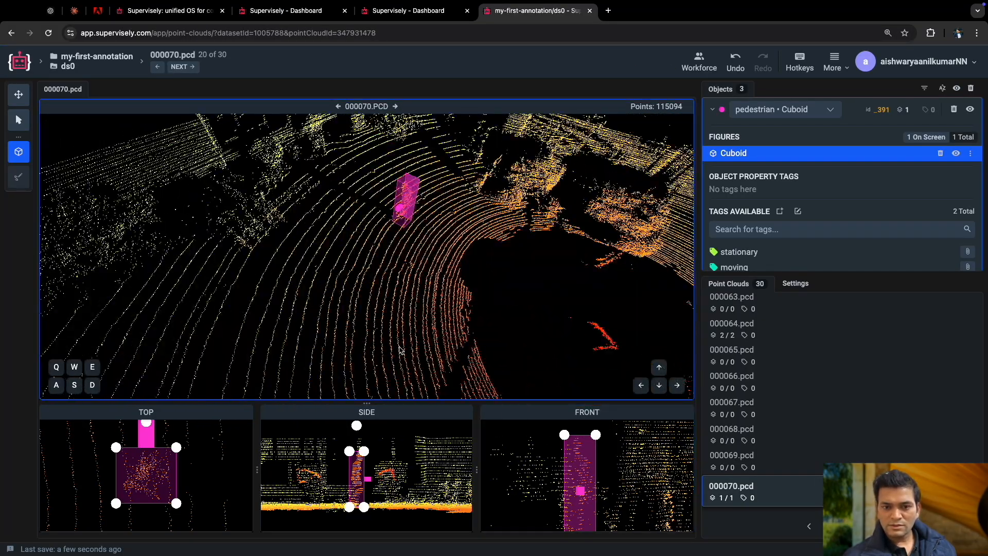
pyautogui.scroll(-5, 402, 350)
pyautogui.scroll(10, 403, 350)
pyautogui.moveTo(463, 260); pyautogui.dragTo(468, 309)
pyautogui.scroll(-3, 441, 331)
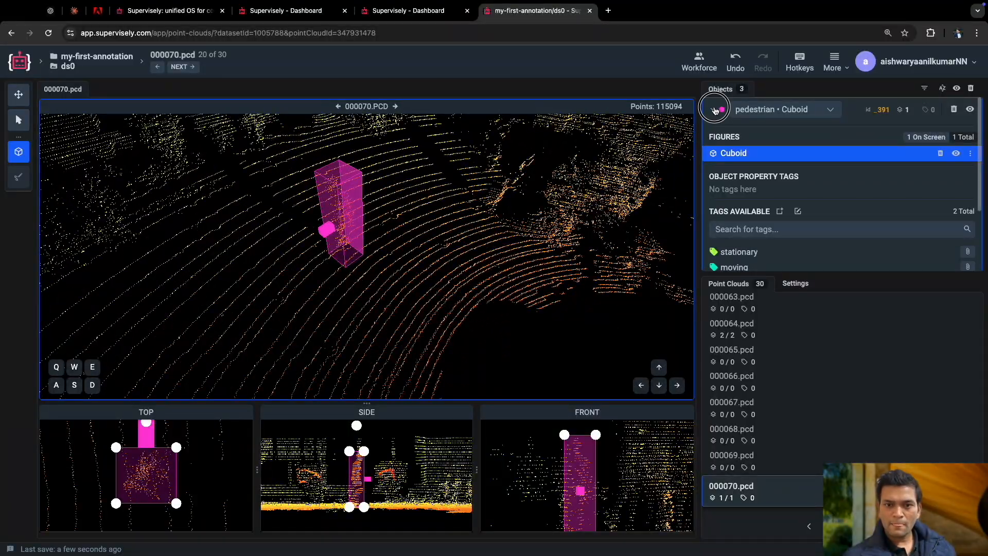
pyautogui.click(714, 110)
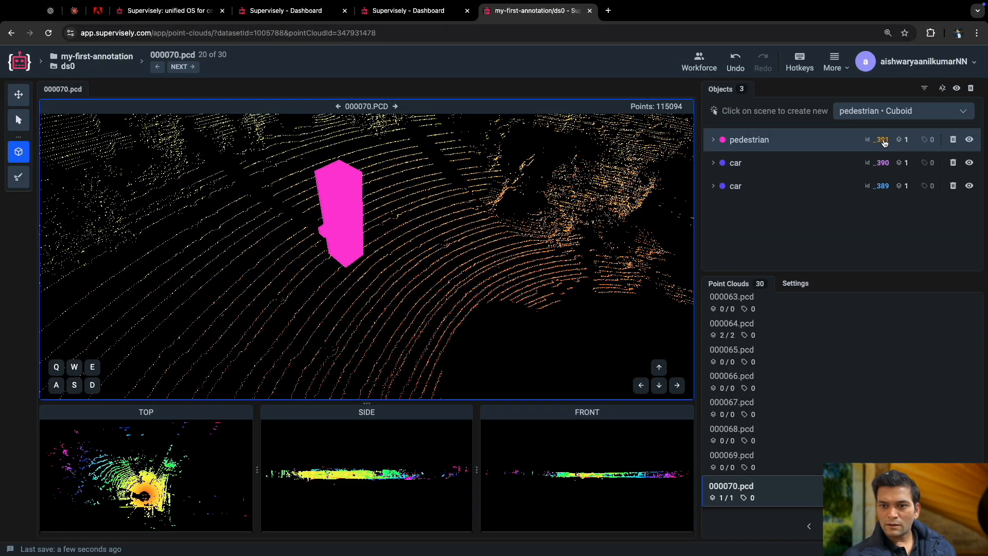
pyautogui.scroll(-10, 482, 241)
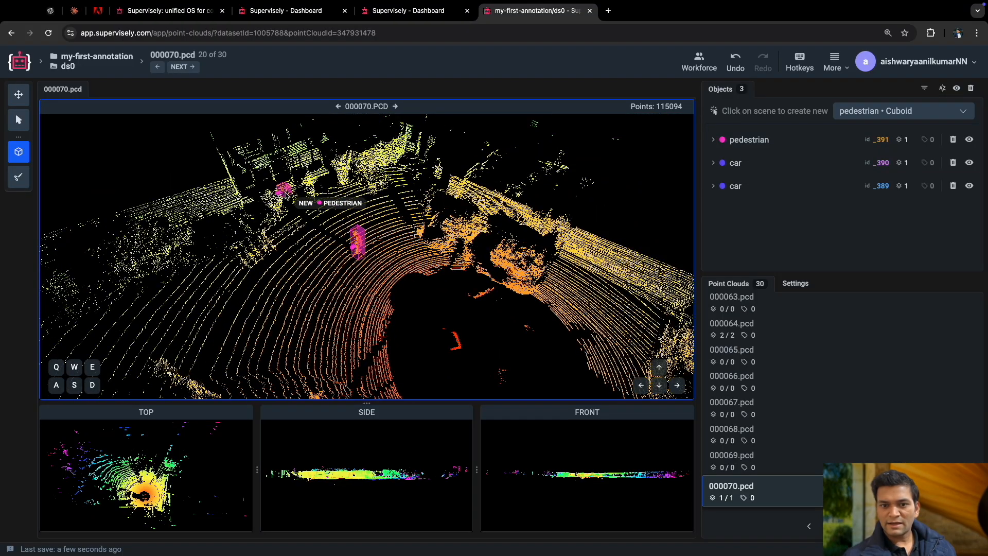
pyautogui.press('Escape')
# Examine the whole 000070.pcd scene around the annotated pedestrian from different directions for other objects to annotate.
pyautogui.moveTo(326, 248); pyautogui.dragTo(373, 303)
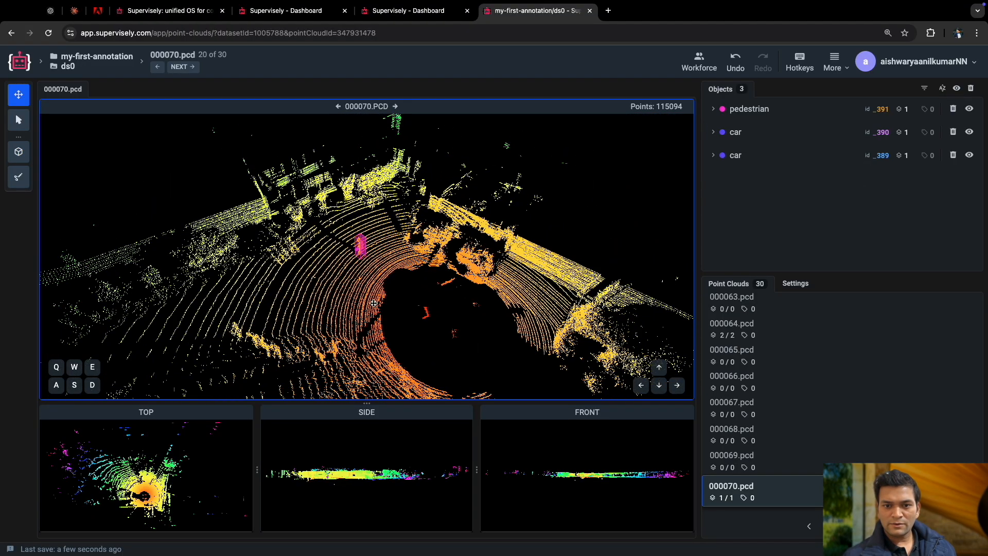
pyautogui.scroll(5, 373, 302)
pyautogui.moveTo(507, 295); pyautogui.dragTo(384, 302)
pyautogui.moveTo(265, 305); pyautogui.dragTo(547, 273)
pyautogui.scroll(10, 388, 255)
pyautogui.moveTo(395, 252); pyautogui.dragTo(399, 278)
pyautogui.moveTo(258, 257); pyautogui.dragTo(355, 267)
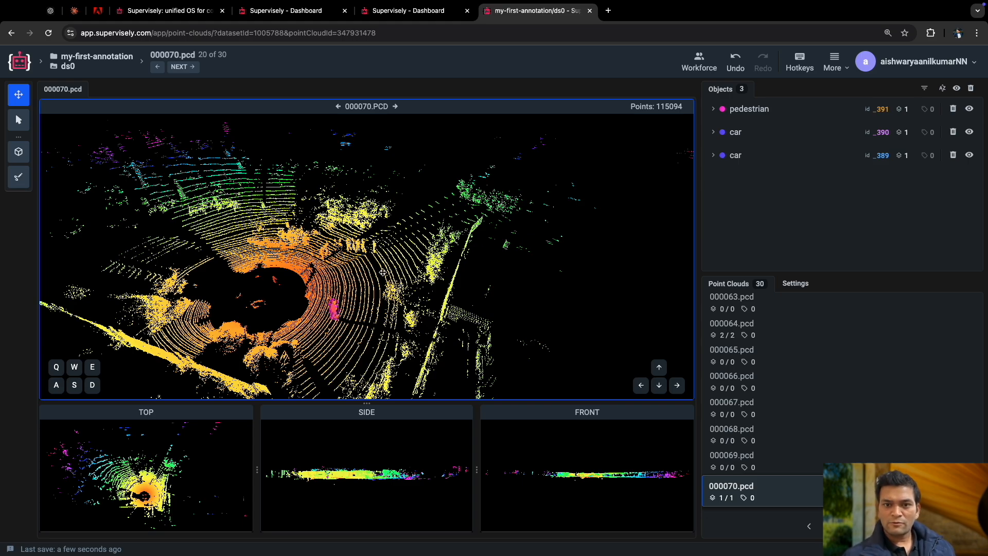
pyautogui.moveTo(383, 272); pyautogui.dragTo(375, 279)
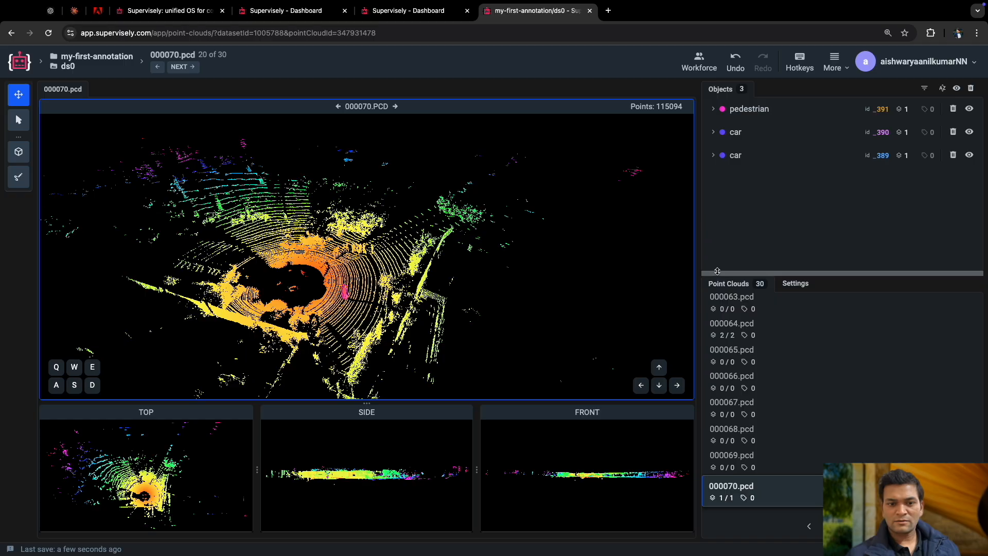